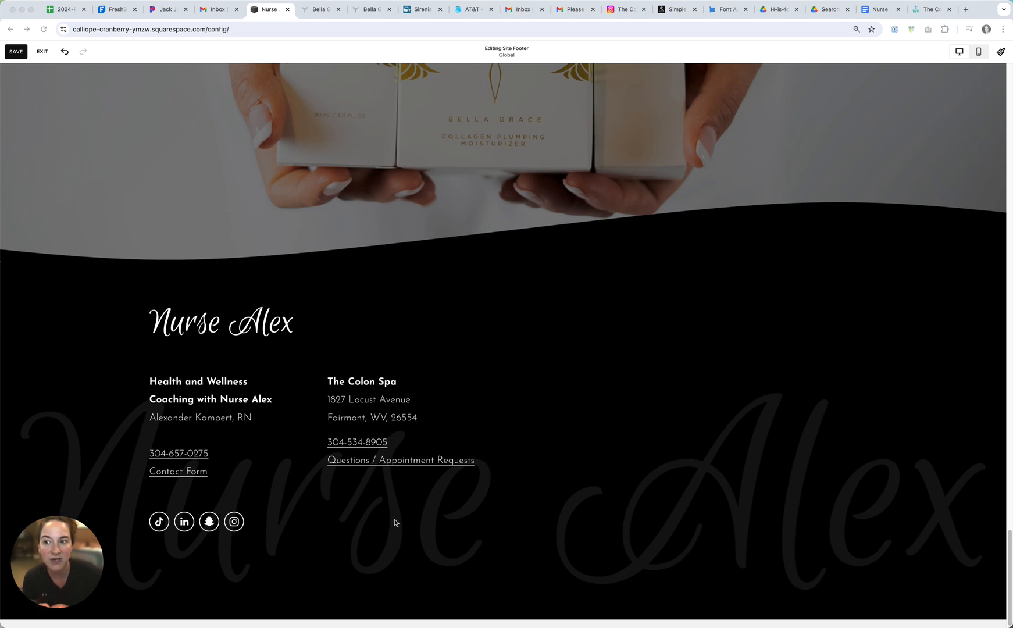
# Step: Examine the footer's social links block, including its linked accounts and the Knockout, Outline and Solid border styles
pyautogui.click(165, 530)
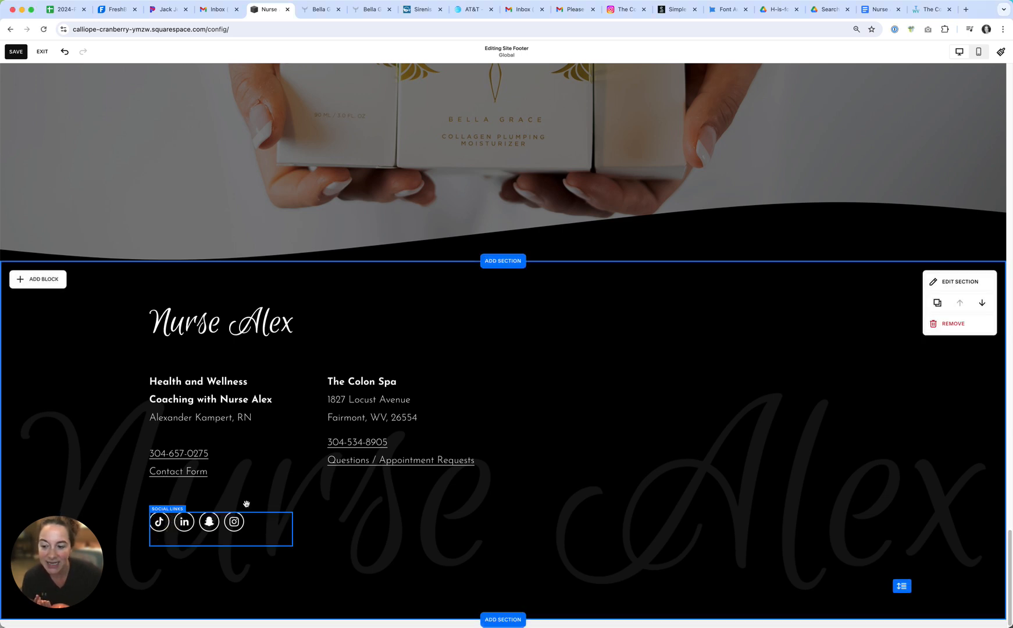
pyautogui.click(954, 282)
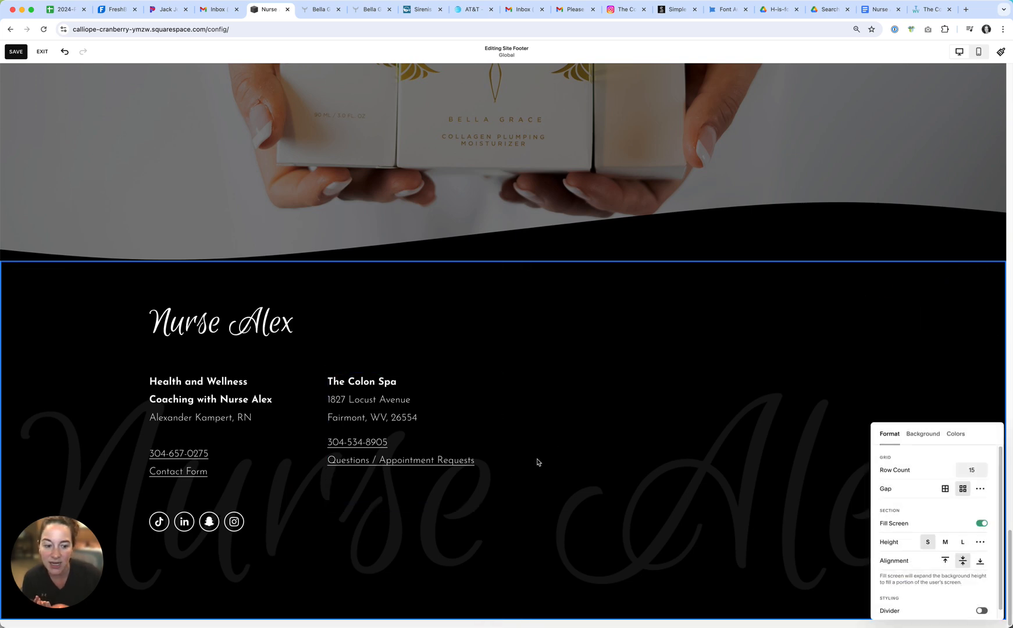
pyautogui.click(189, 527)
pyautogui.click(162, 496)
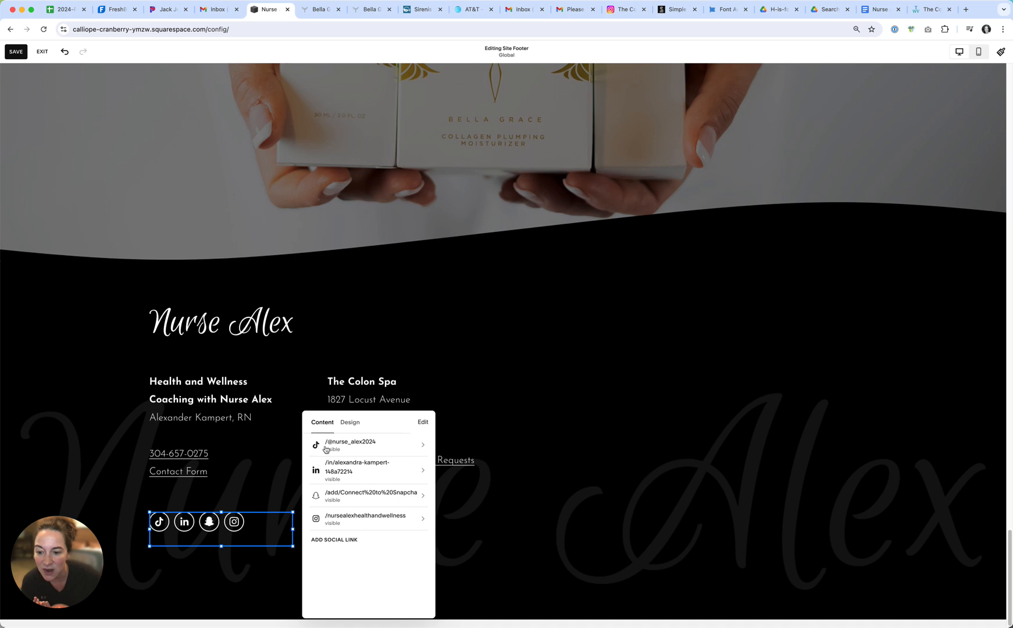
pyautogui.click(350, 423)
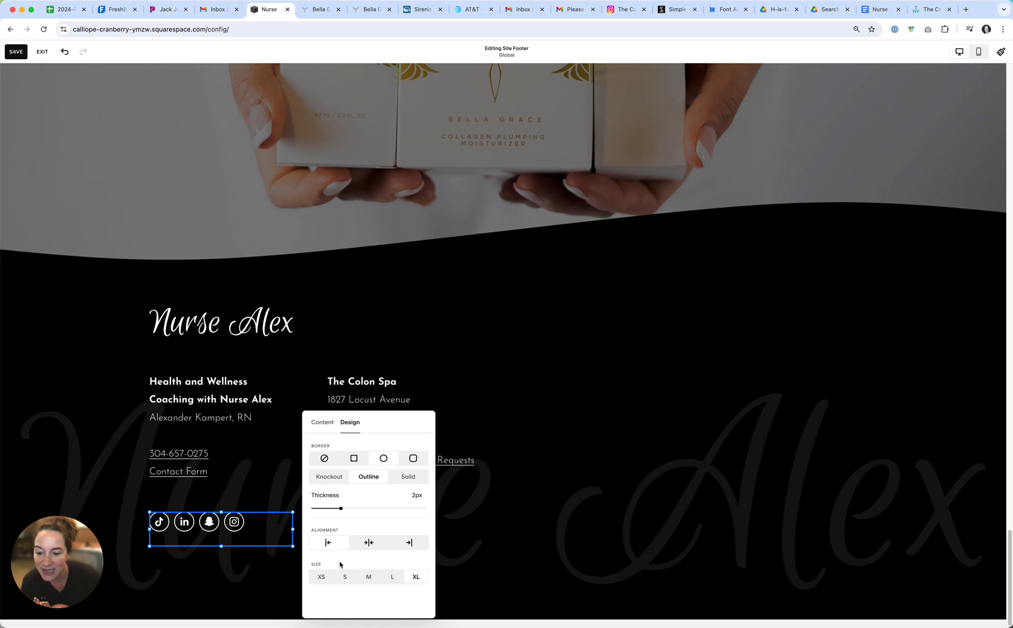
pyautogui.click(330, 478)
pyautogui.click(369, 477)
pyautogui.click(408, 477)
pyautogui.click(370, 478)
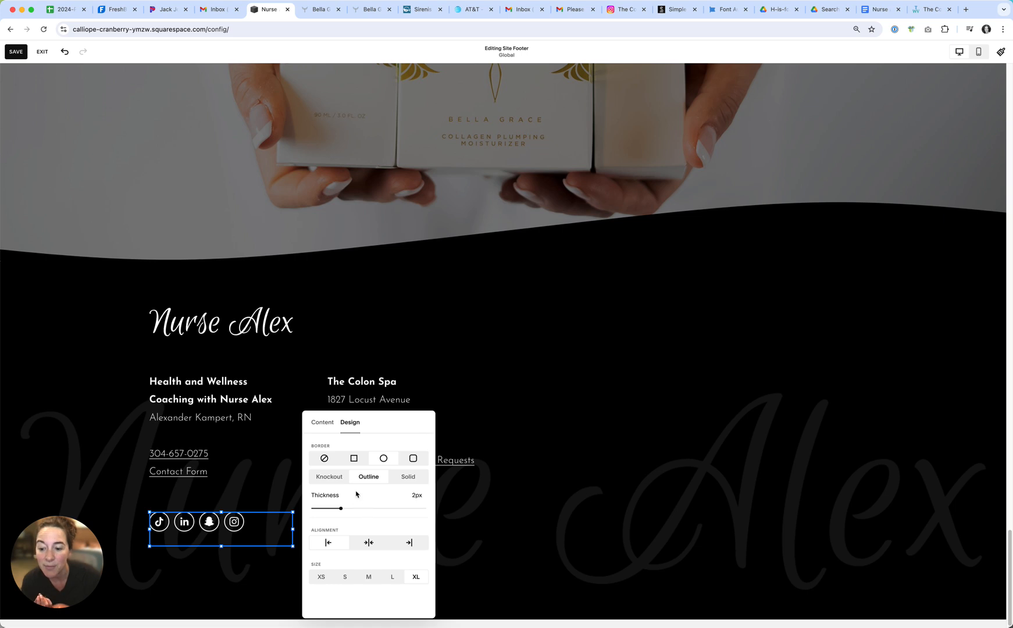
pyautogui.click(322, 423)
pyautogui.click(426, 375)
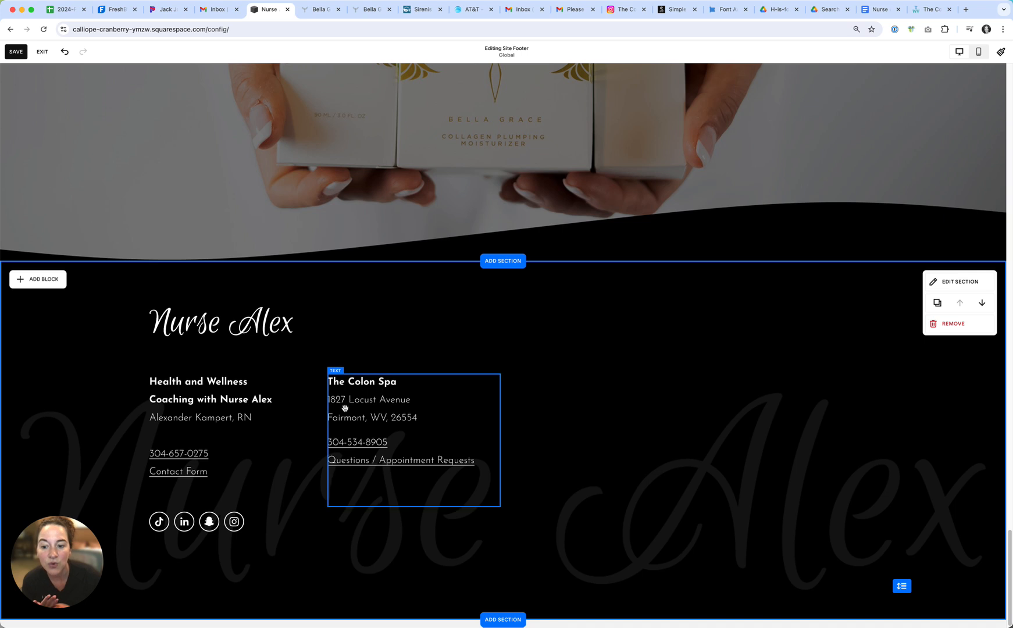
# Step: Add a code block to the footer, place it beneath The Colon Spa's contact details and shrink it to the social icon row's height
pyautogui.click(46, 280)
pyautogui.click(115, 293)
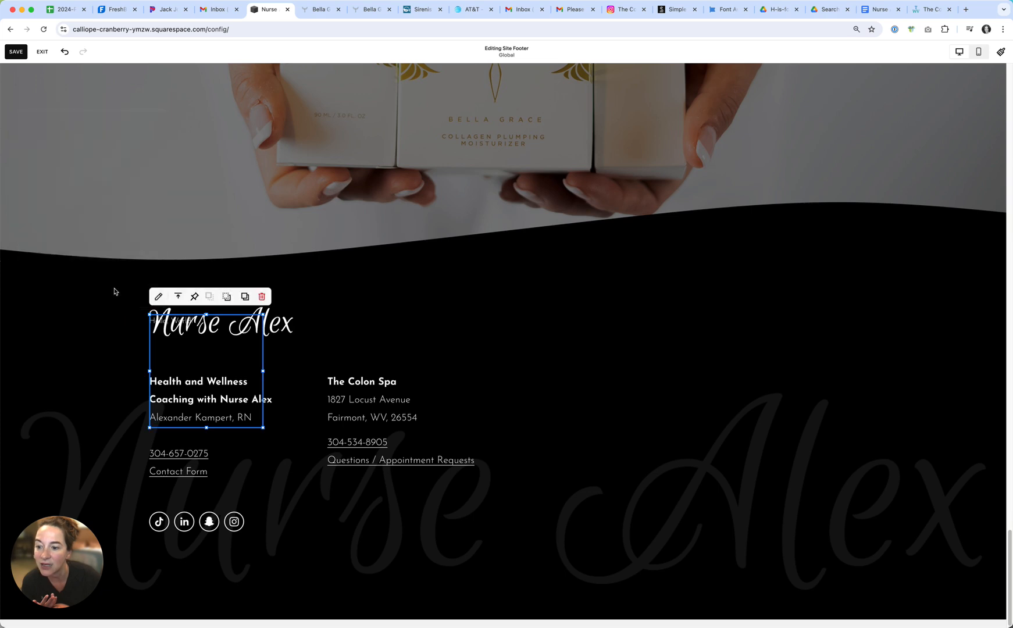
pyautogui.moveTo(163, 321); pyautogui.dragTo(346, 517)
pyautogui.moveTo(441, 624); pyautogui.dragTo(419, 537)
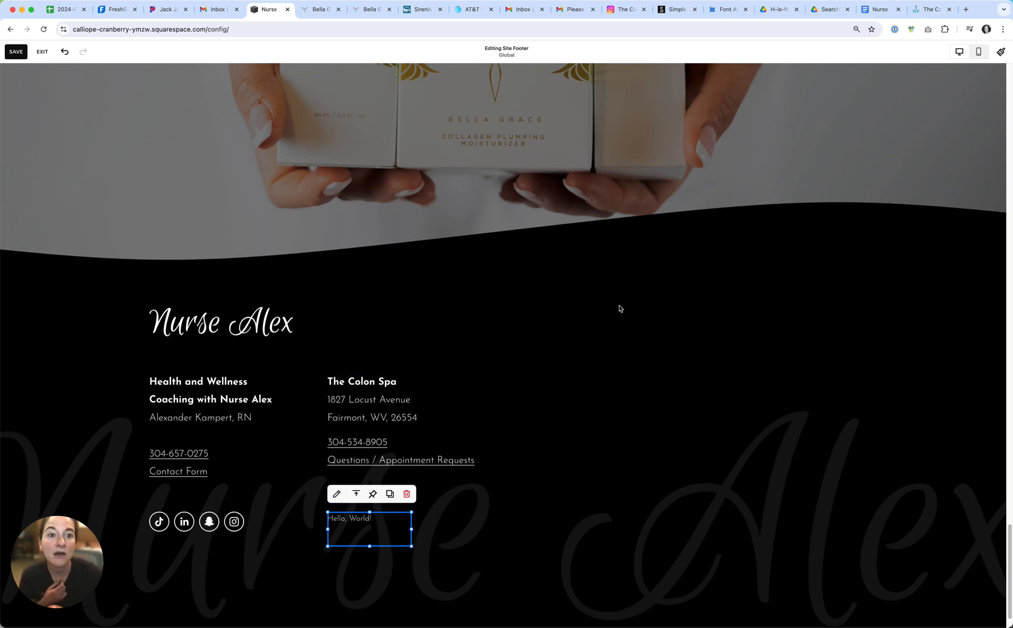
# Step: Switch to Font Awesome, review the facebook icon's colour and size options, and copy its SVG code in white at size 2xl
pyautogui.click(726, 10)
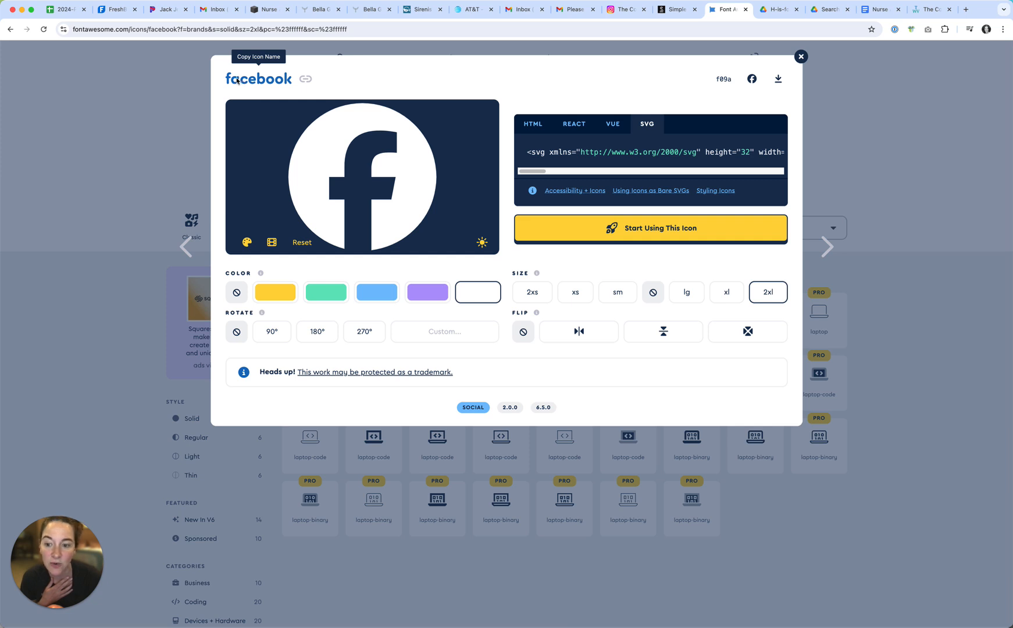
pyautogui.click(247, 244)
pyautogui.click(248, 244)
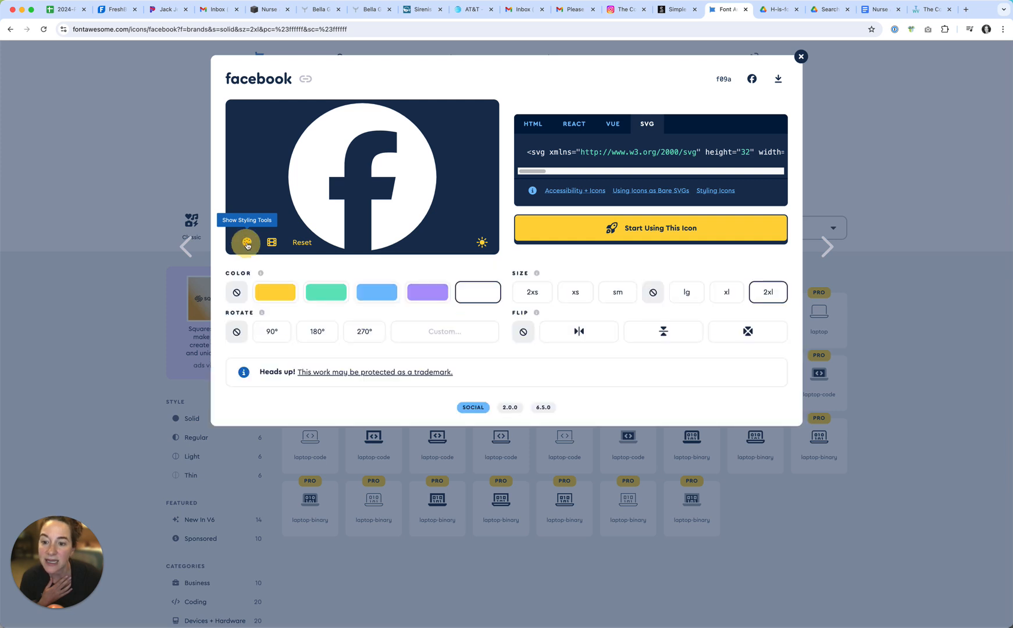
pyautogui.click(475, 294)
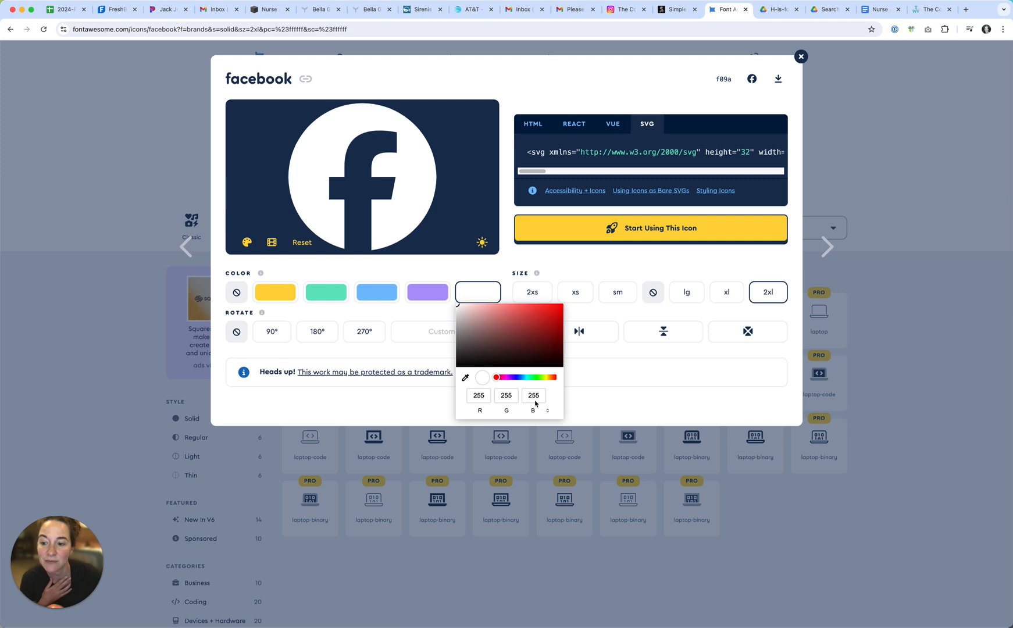
pyautogui.click(469, 272)
pyautogui.click(532, 297)
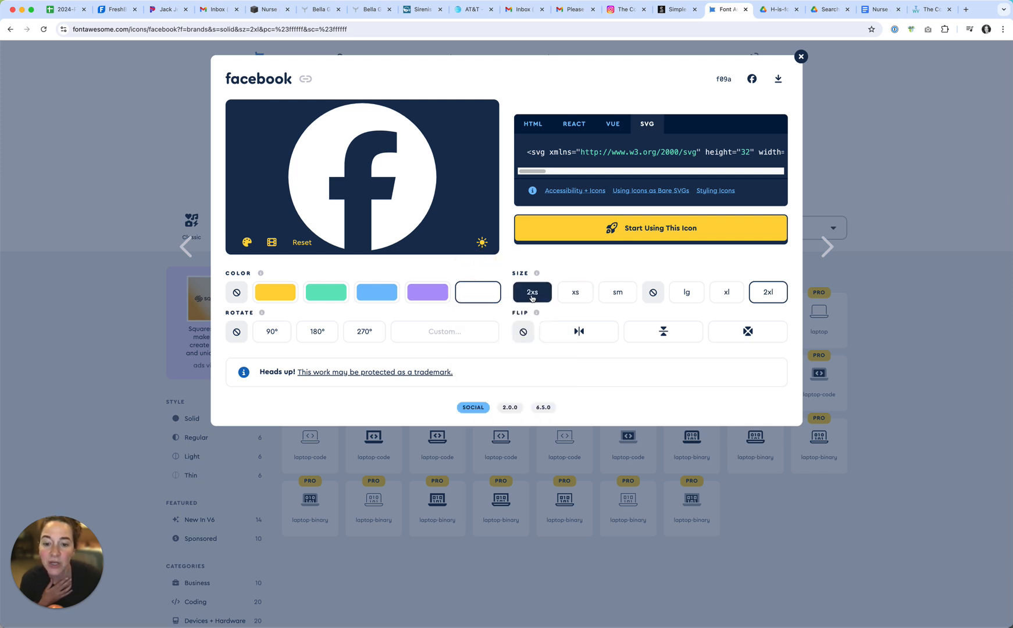
pyautogui.click(564, 292)
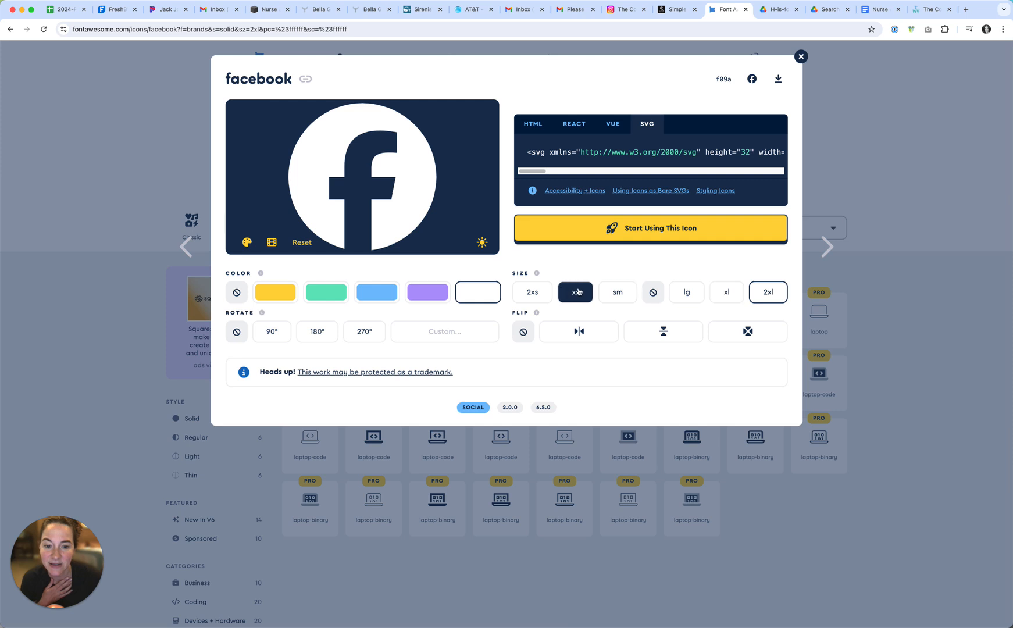
pyautogui.click(634, 154)
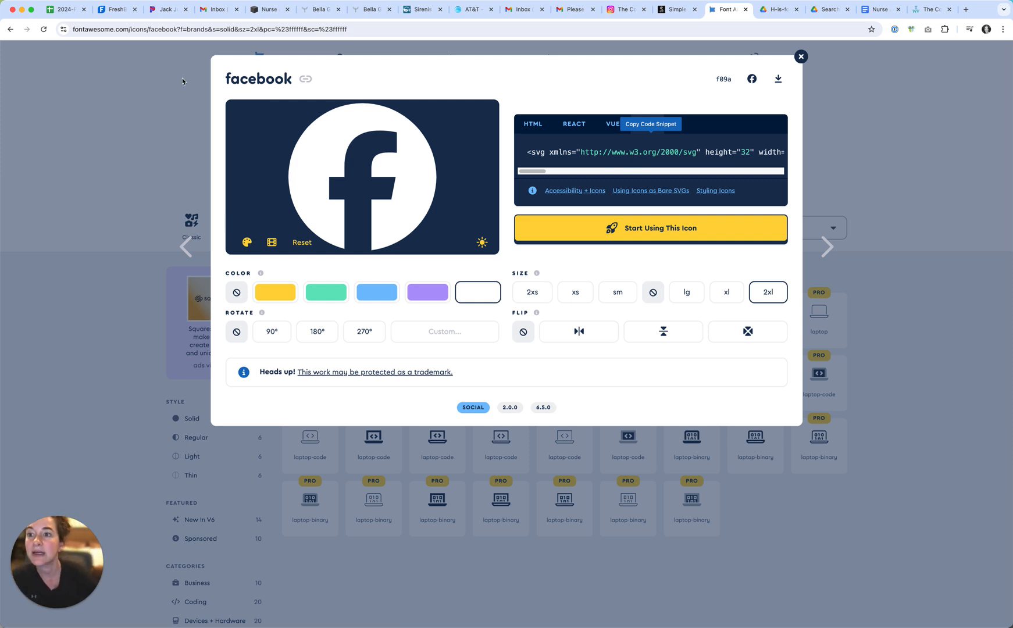
# Step: Return to the Squarespace footer and replace the code block's placeholder content with the copied facebook SVG code
pyautogui.click(269, 13)
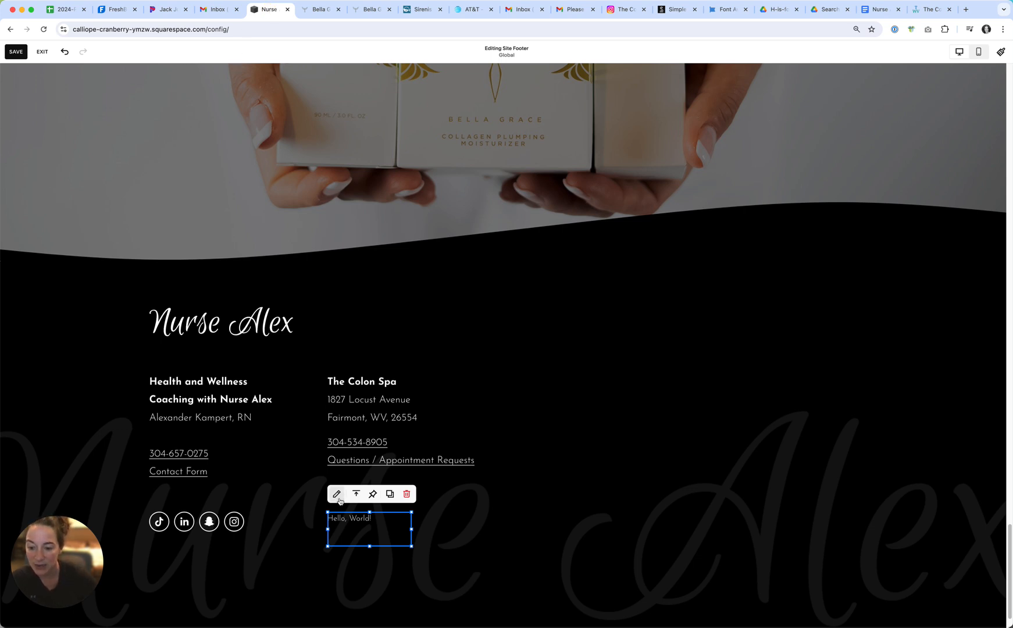
pyautogui.click(338, 494)
pyautogui.tripleClick(458, 461)
pyautogui.press('BackSpace')
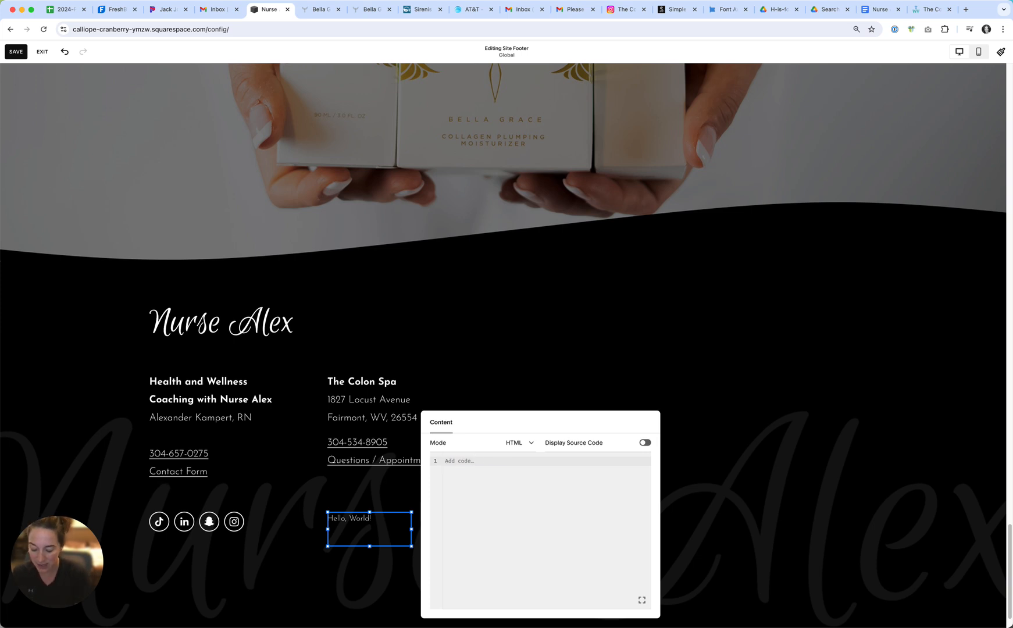
pyautogui.press('super+v')
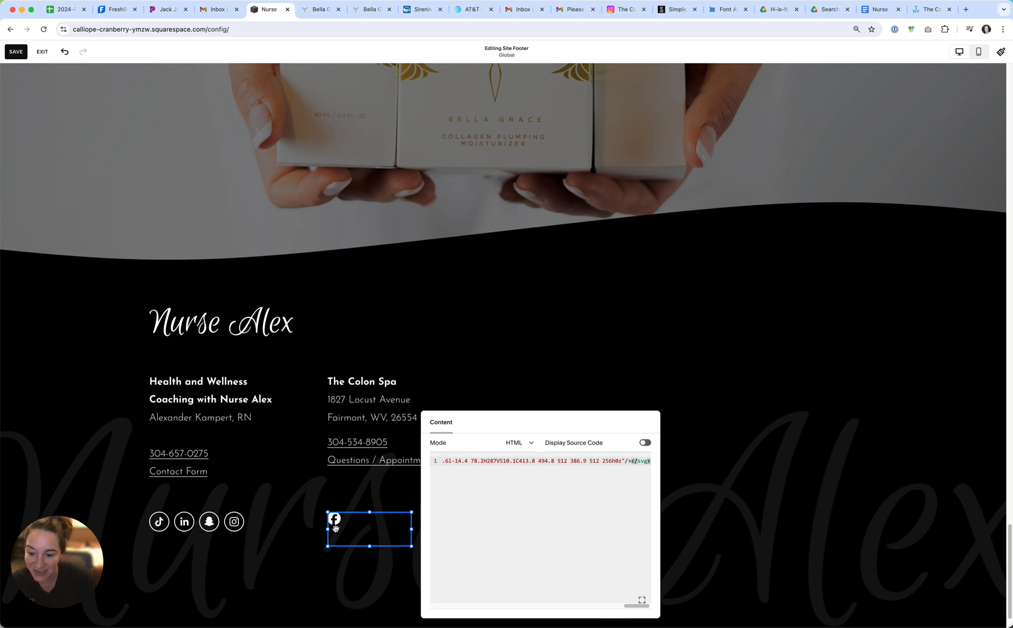
# Step: Insert the opening link tag <a href="" target="_blank"> before the SVG code
pyautogui.moveTo(468, 461); pyautogui.dragTo(383, 462)
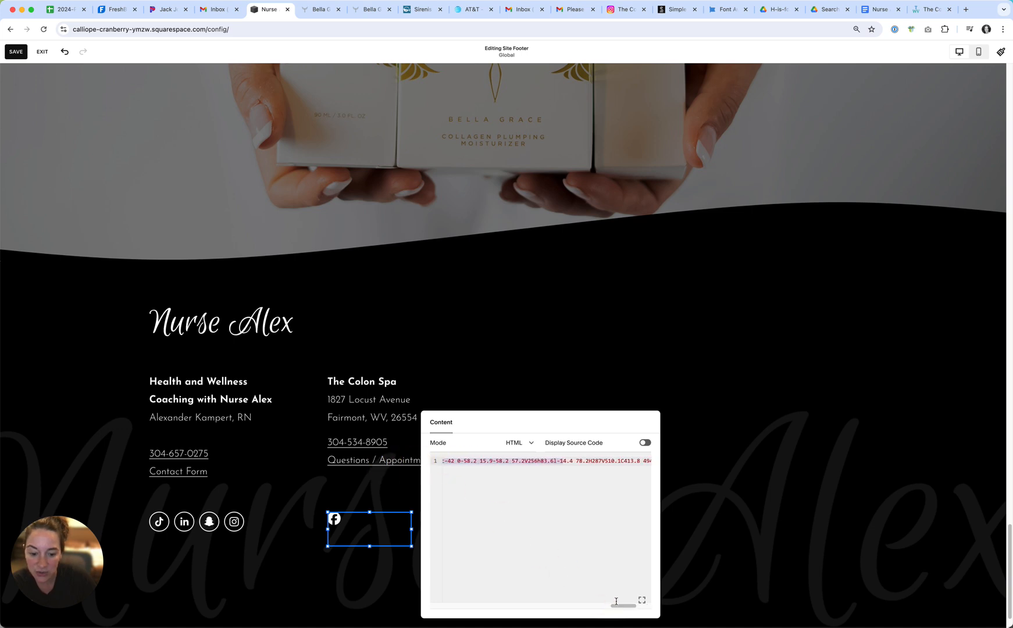
pyautogui.moveTo(618, 605); pyautogui.dragTo(446, 558)
pyautogui.click(447, 461)
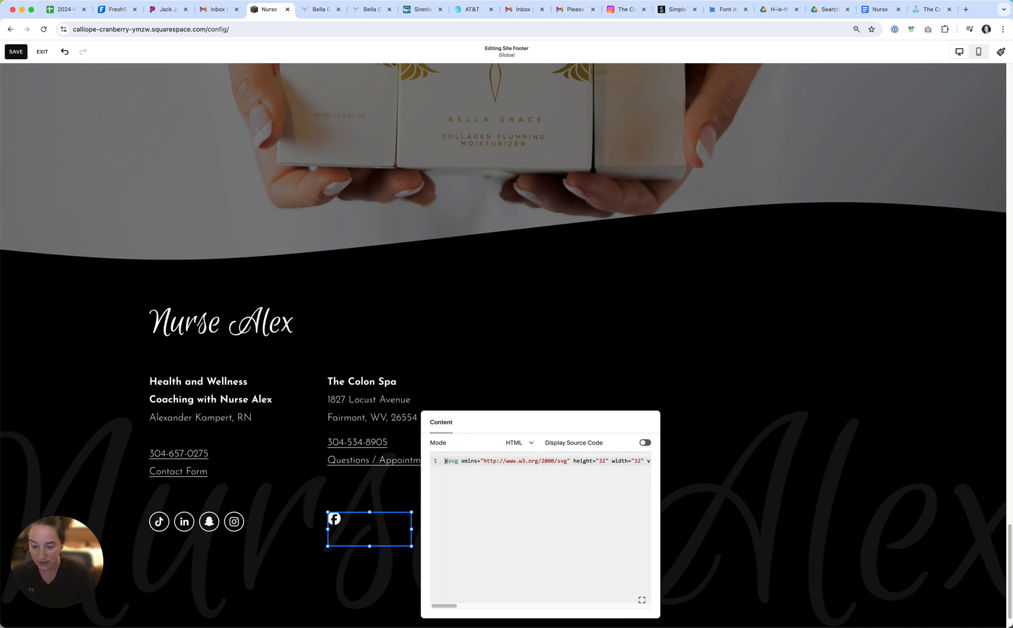
pyautogui.write('<a ')
pyautogui.write('href')
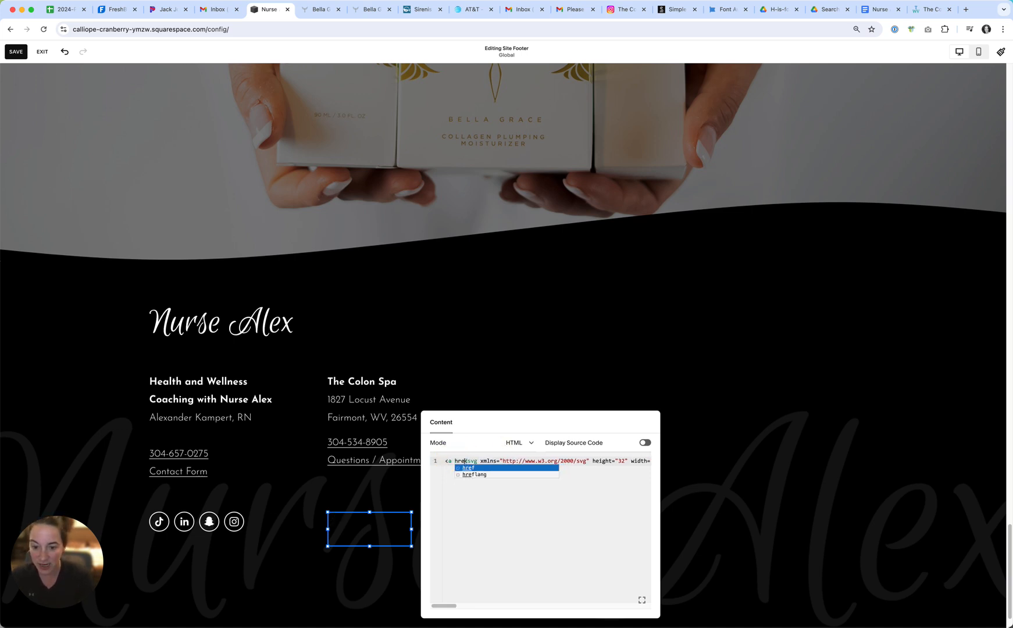
pyautogui.press('Return')
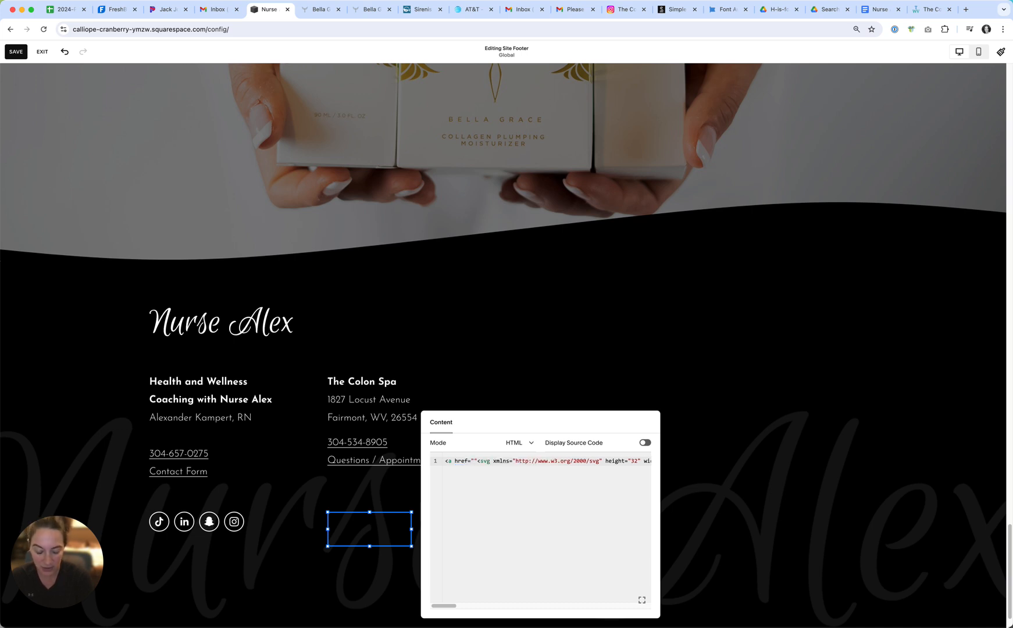
pyautogui.write('target')
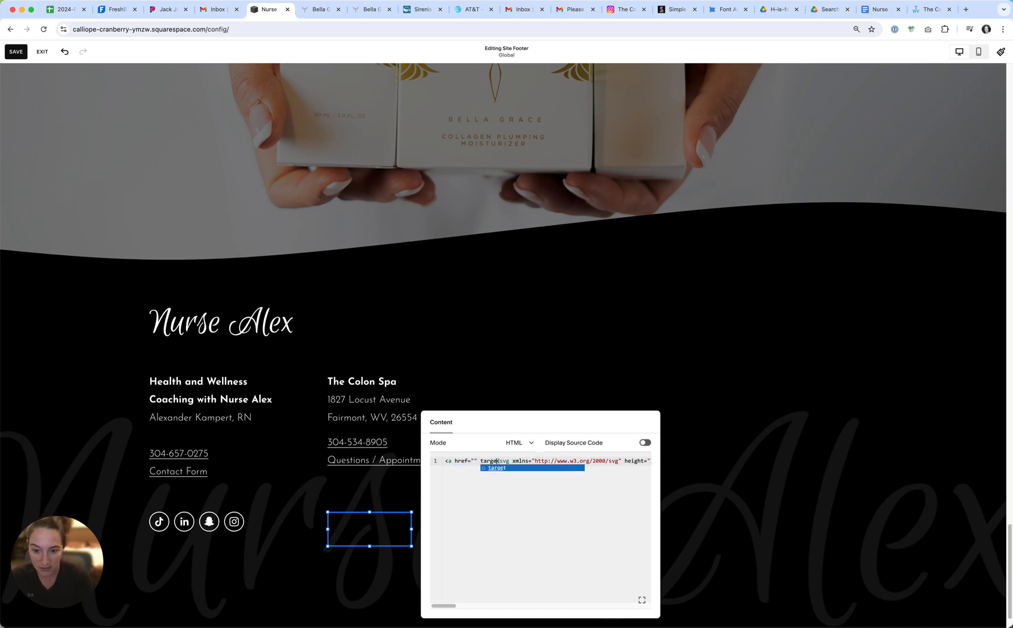
pyautogui.press('Return')
pyautogui.write('_blank')
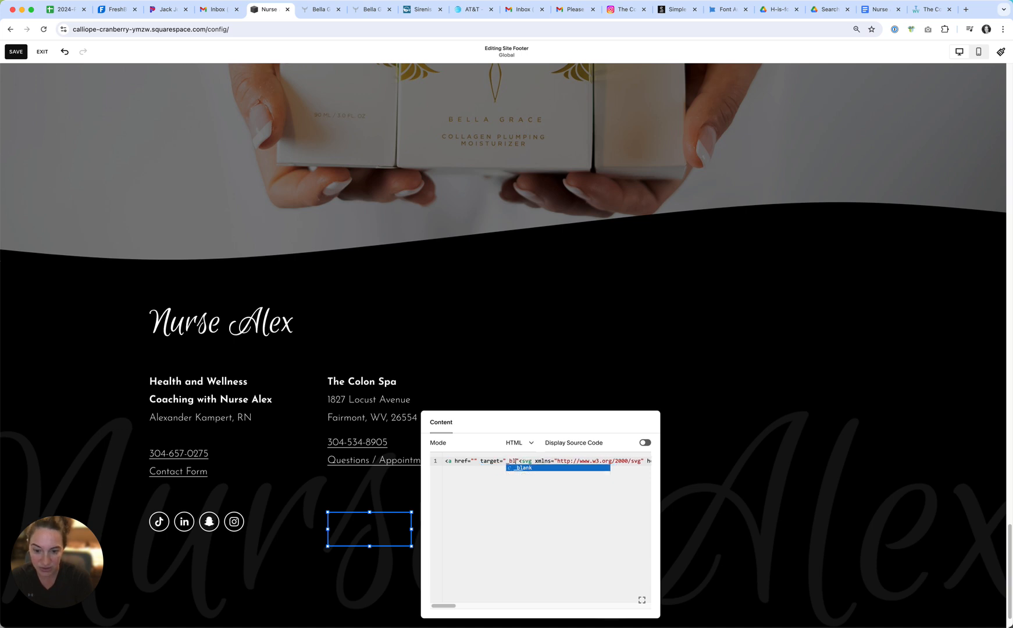
pyautogui.press('Right')
pyautogui.write('>')
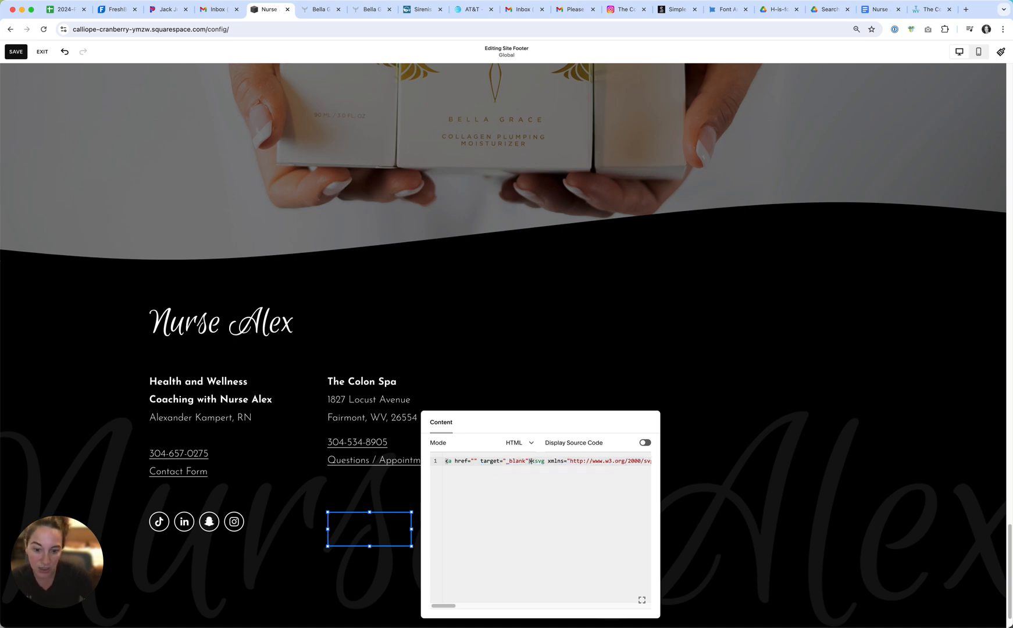
# Step: Add the closing </a> tag after the end of the SVG code
pyautogui.moveTo(443, 606); pyautogui.dragTo(704, 592)
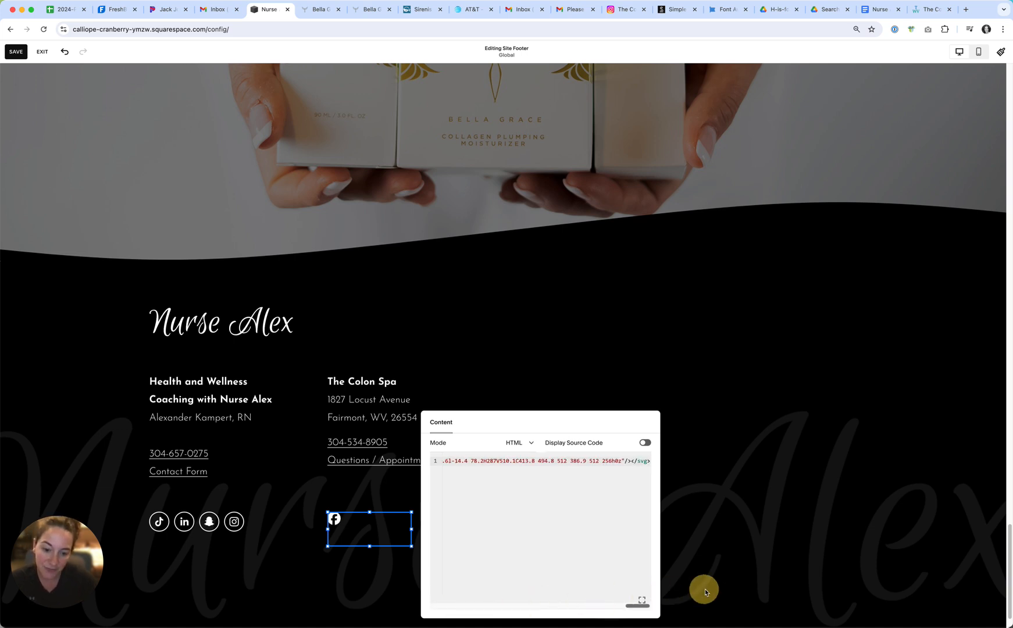
pyautogui.click(643, 461)
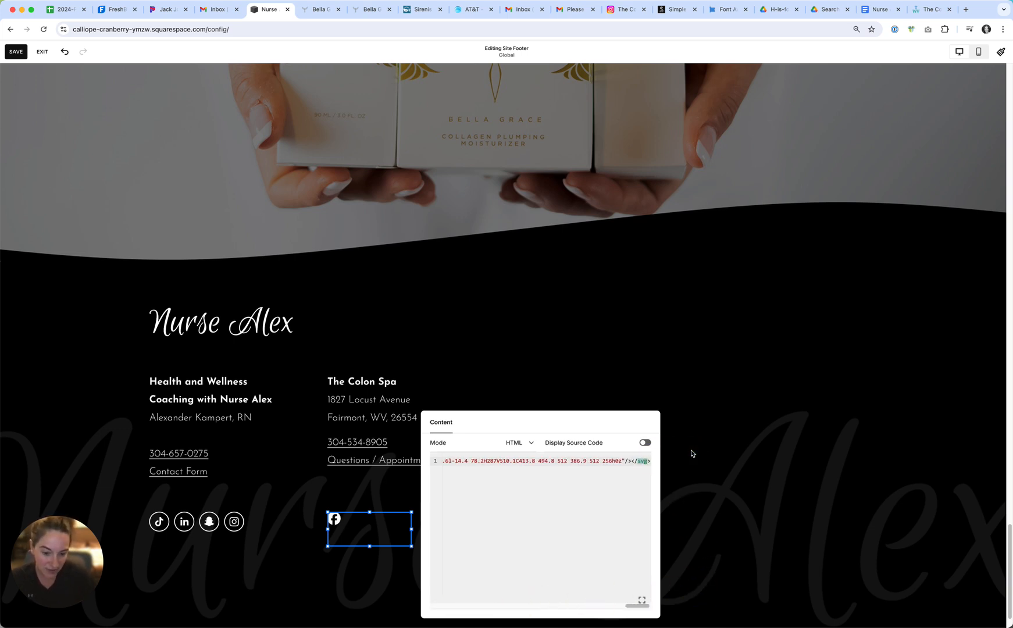
pyautogui.press('Right')
pyautogui.press('Right')
pyautogui.write('</a>')
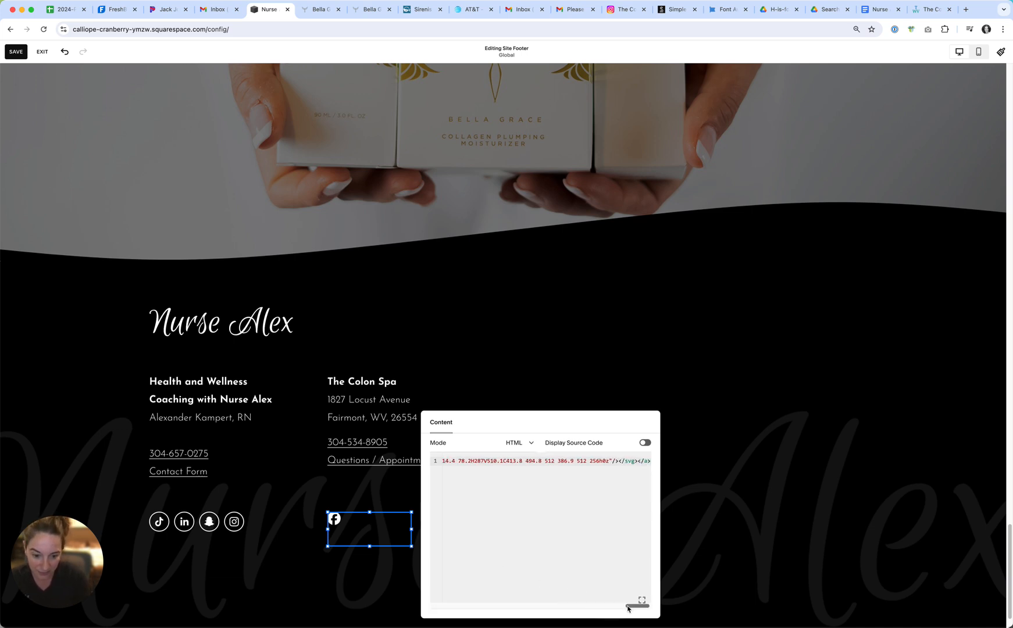
pyautogui.moveTo(637, 606); pyautogui.dragTo(372, 593)
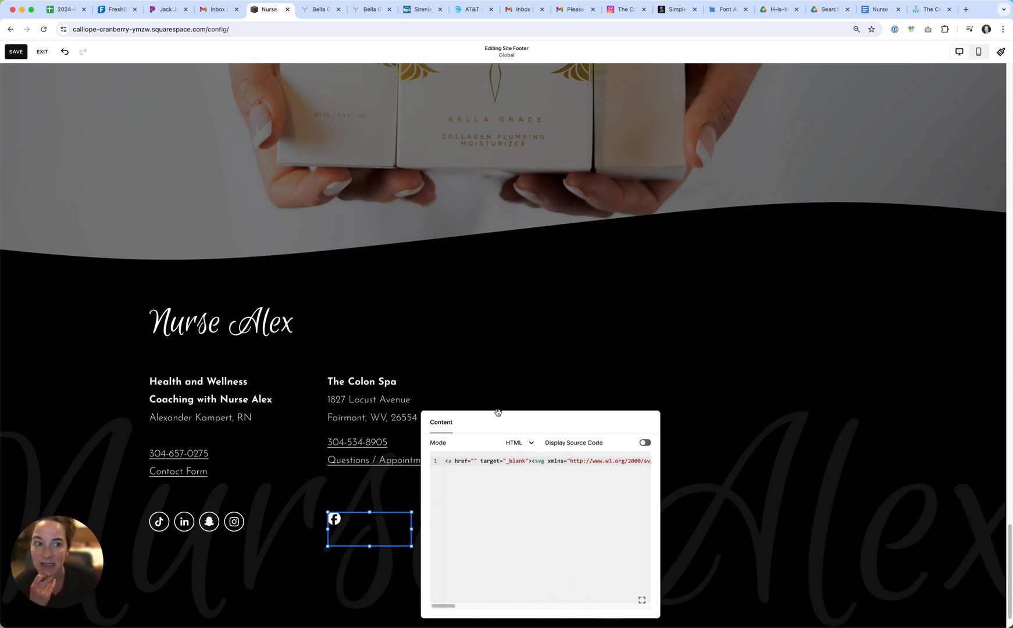
# Step: Switch to the website content document in Google Docs and copy the Facebook Colon Spa profile URL under Social Links
pyautogui.click(877, 9)
pyautogui.click(668, 125)
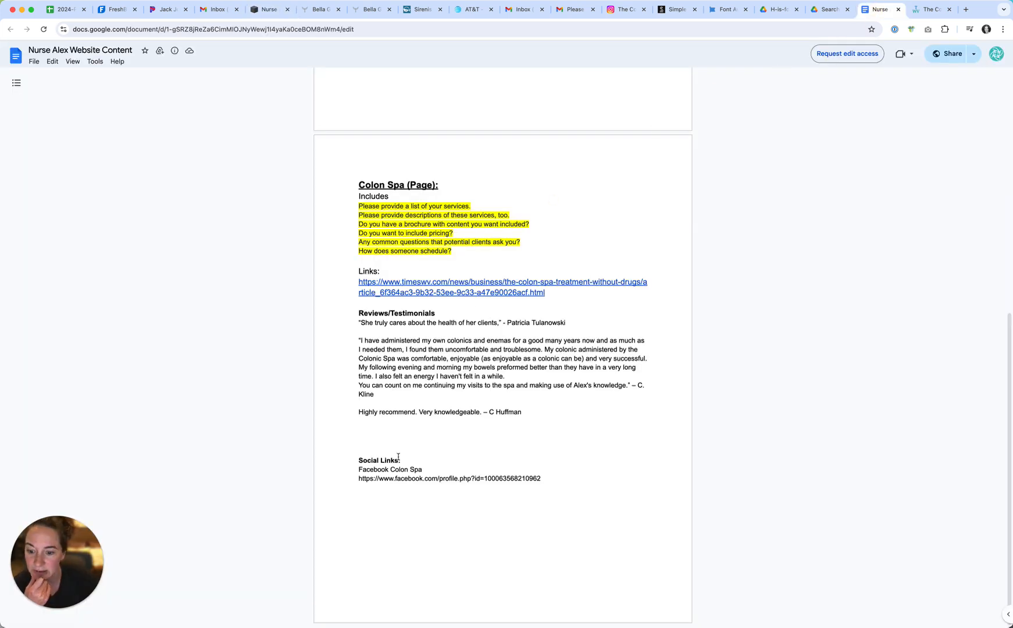
pyautogui.moveTo(552, 477); pyautogui.dragTo(342, 480)
pyautogui.press('super+c')
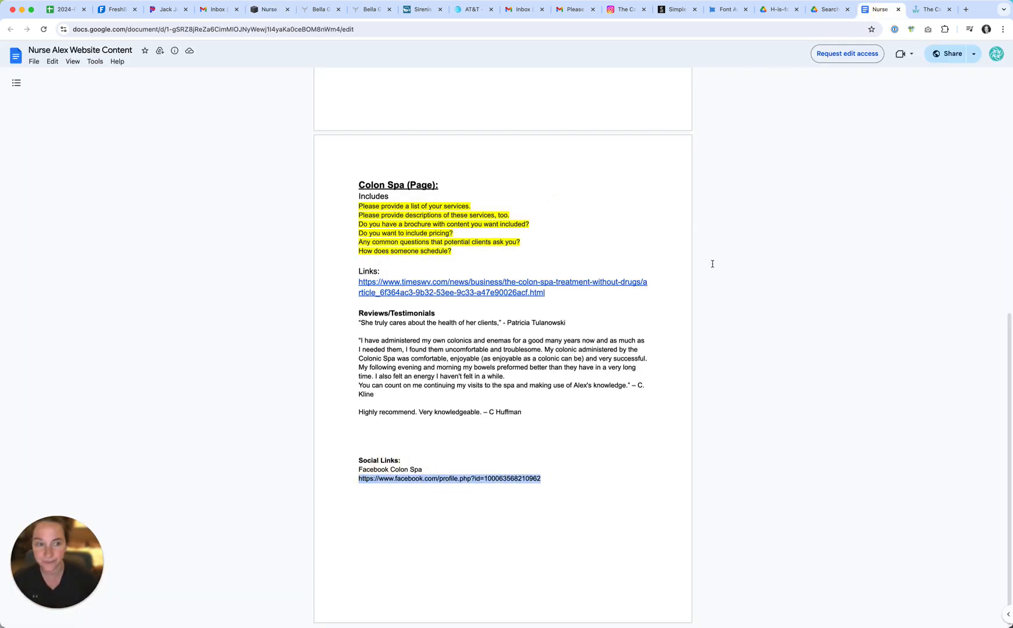
# Step: Back in Squarespace, paste the Facebook profile URL into the link tag's empty href and save the footer
pyautogui.click(262, 10)
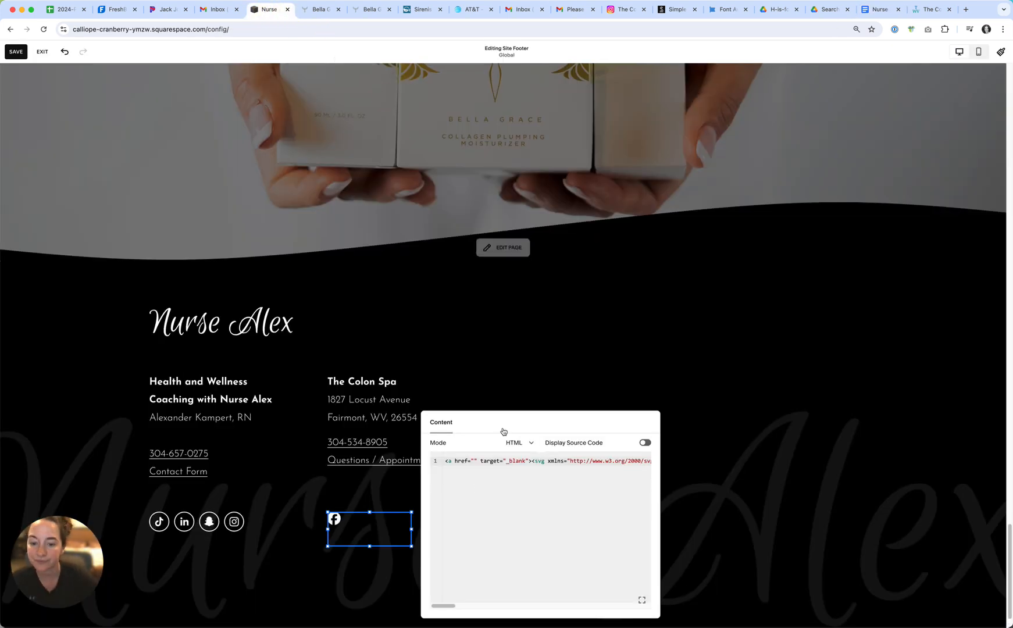
pyautogui.click(475, 461)
pyautogui.press('super+v')
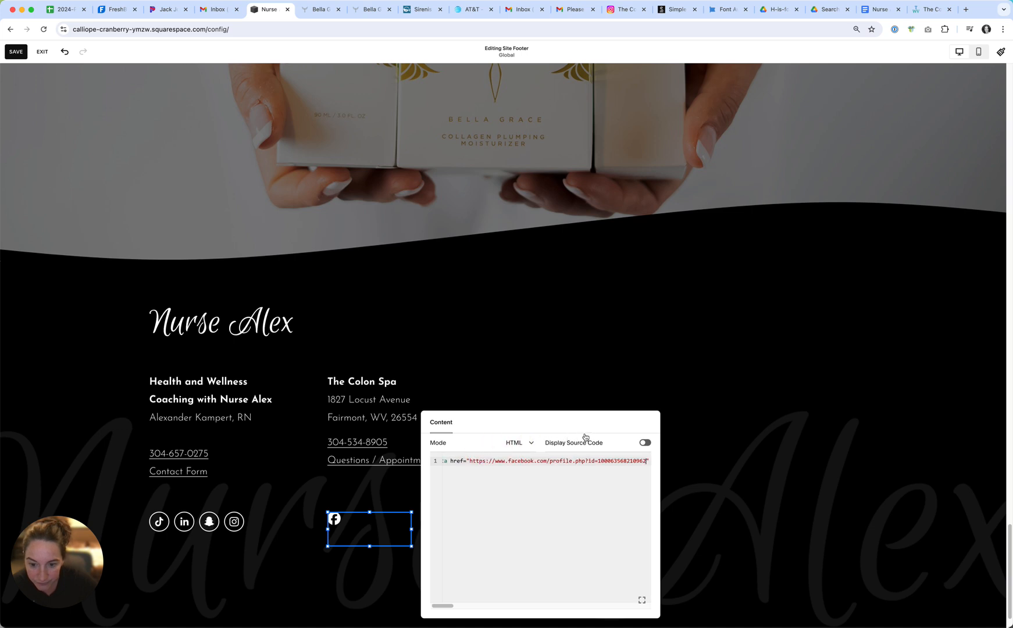
pyautogui.moveTo(443, 605); pyautogui.dragTo(488, 605)
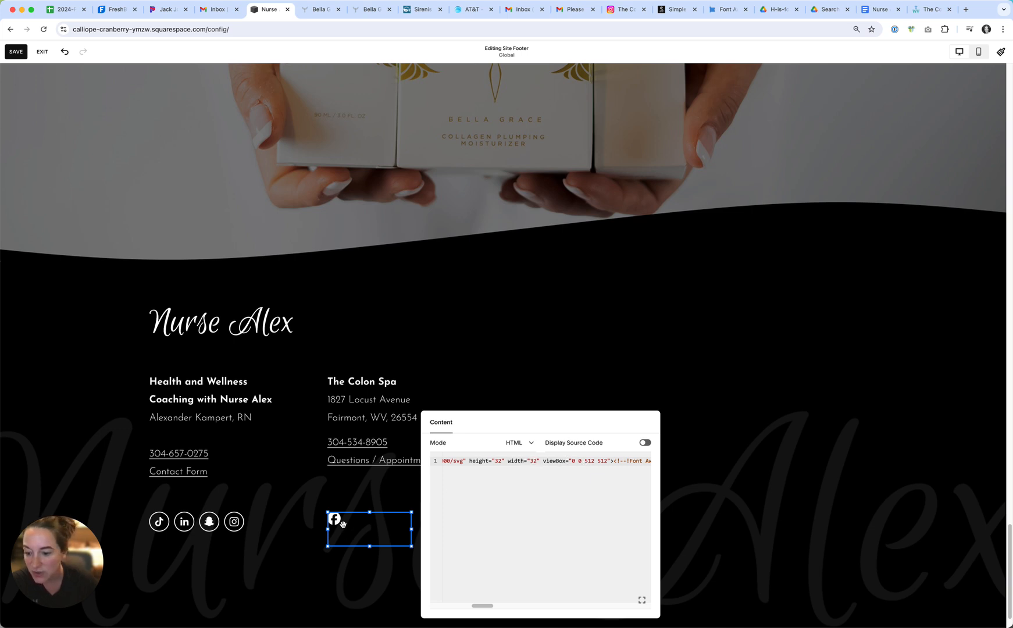
pyautogui.click(463, 373)
pyautogui.click(18, 52)
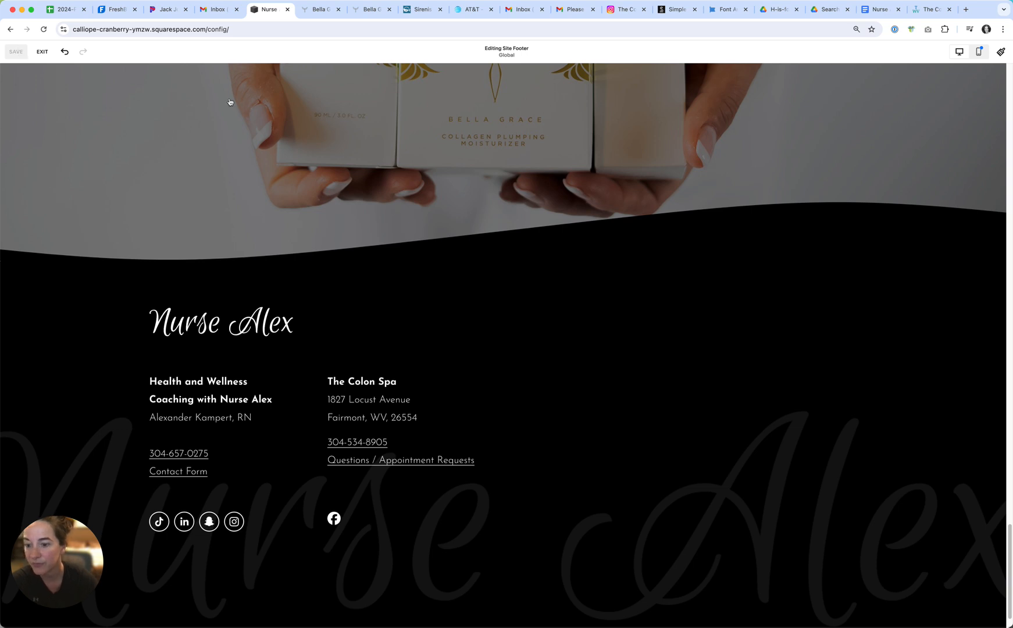
# Step: Inspect the social icons in the footer with the browser's developer tools to check their size
pyautogui.rightClick(551, 353)
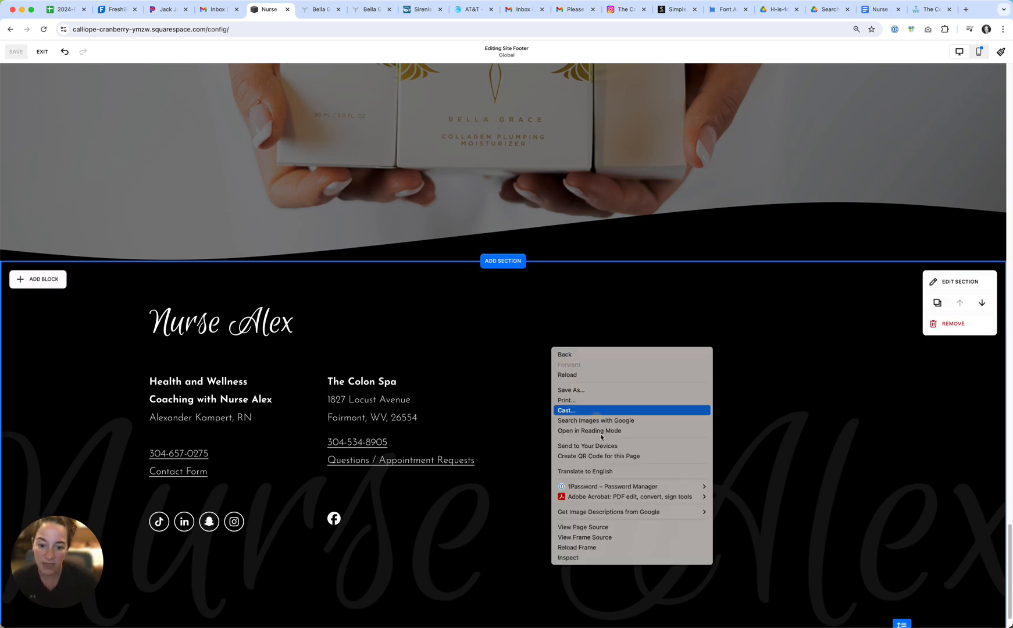
pyautogui.click(581, 559)
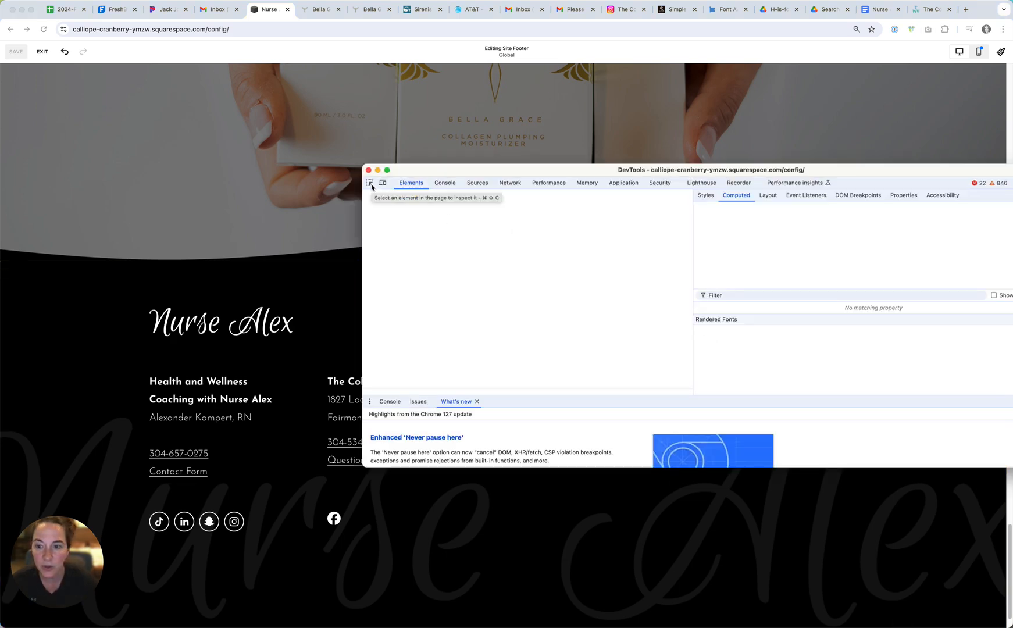
pyautogui.click(371, 185)
pyautogui.click(171, 536)
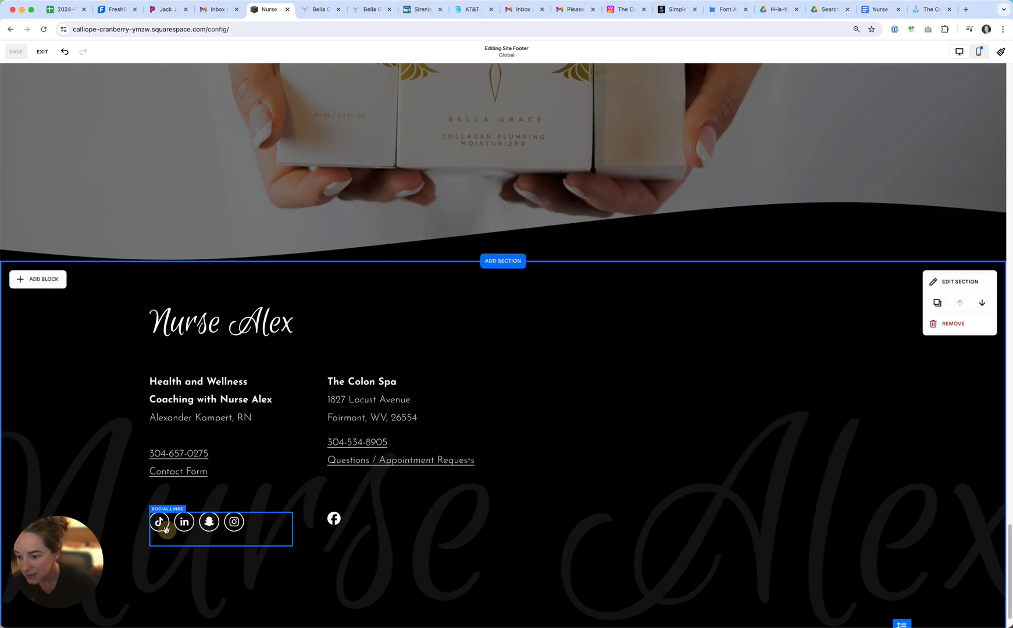
pyautogui.moveTo(996, 171); pyautogui.dragTo(1012, 170)
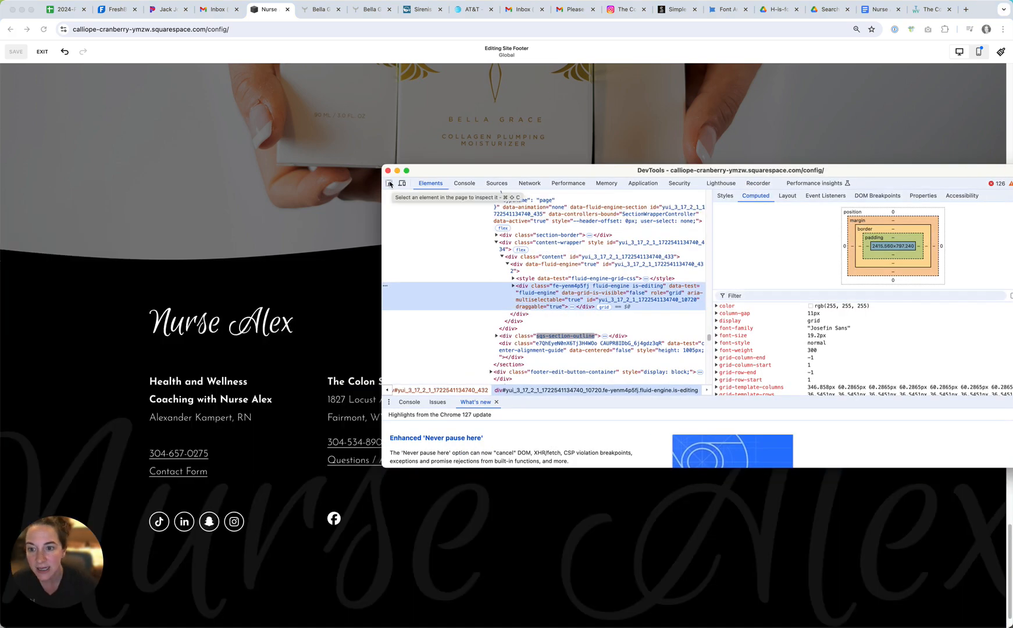
pyautogui.click(390, 184)
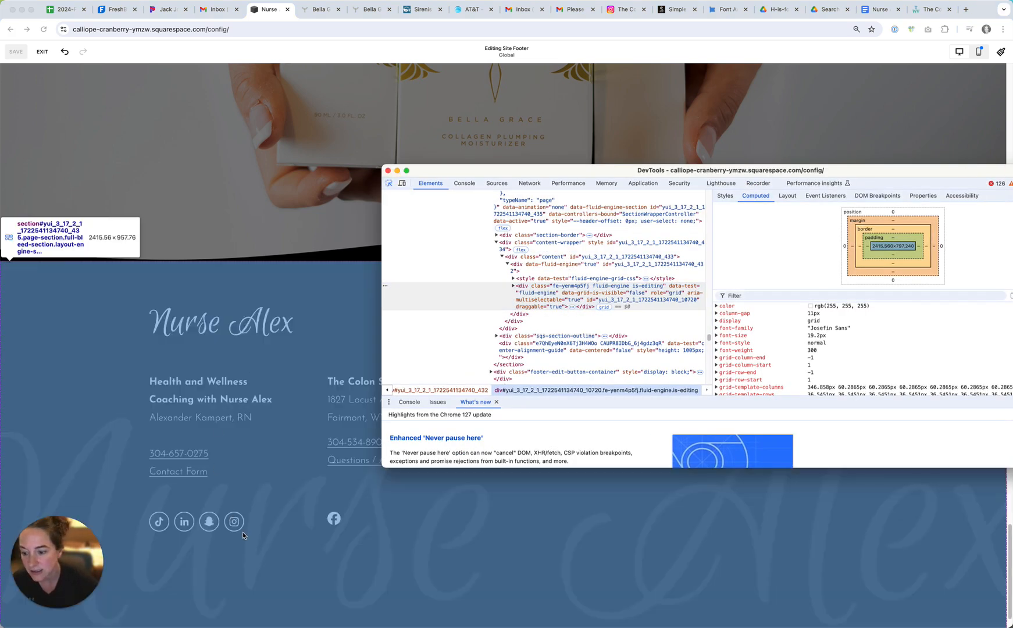
pyautogui.click(242, 536)
pyautogui.click(241, 528)
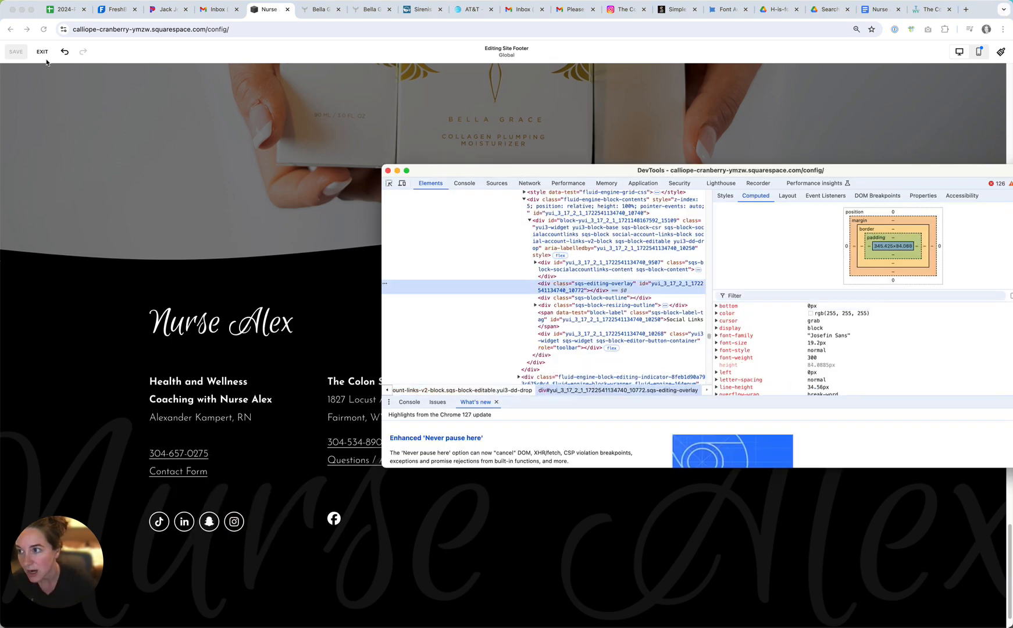
# Step: Exit the footer editor, inspect the TikTok icon in the page preview with the developer tools, and close them
pyautogui.click(43, 53)
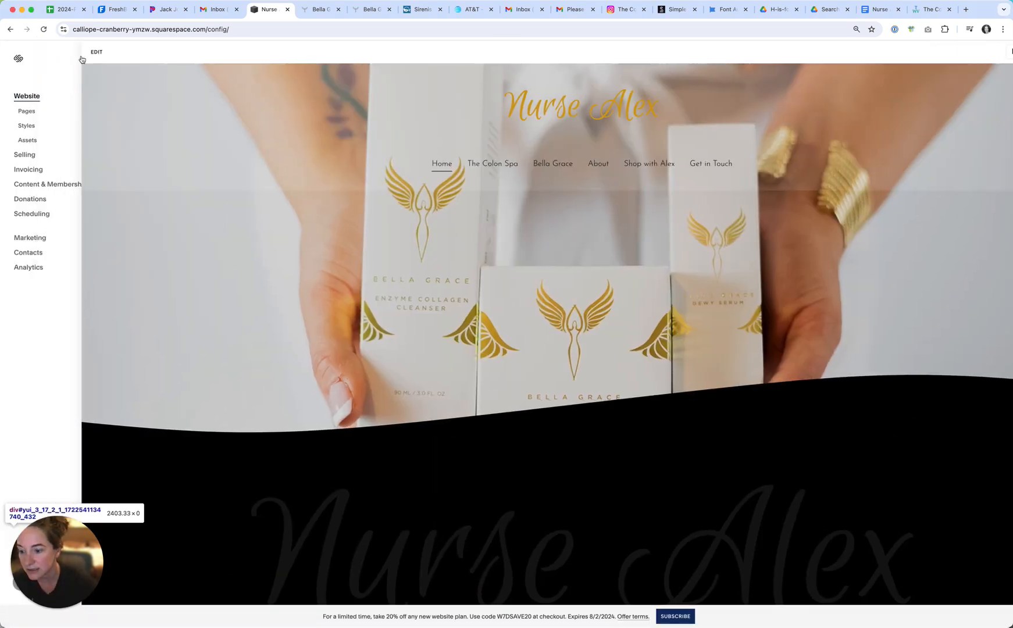
pyautogui.scroll(-20, 887, 545)
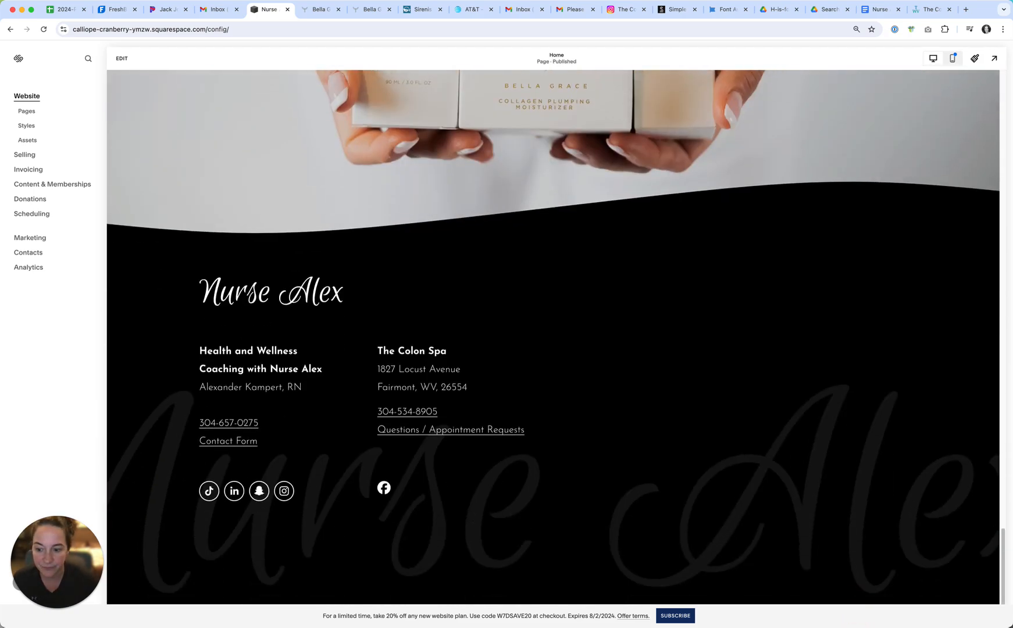
pyautogui.rightClick(335, 445)
pyautogui.click(389, 626)
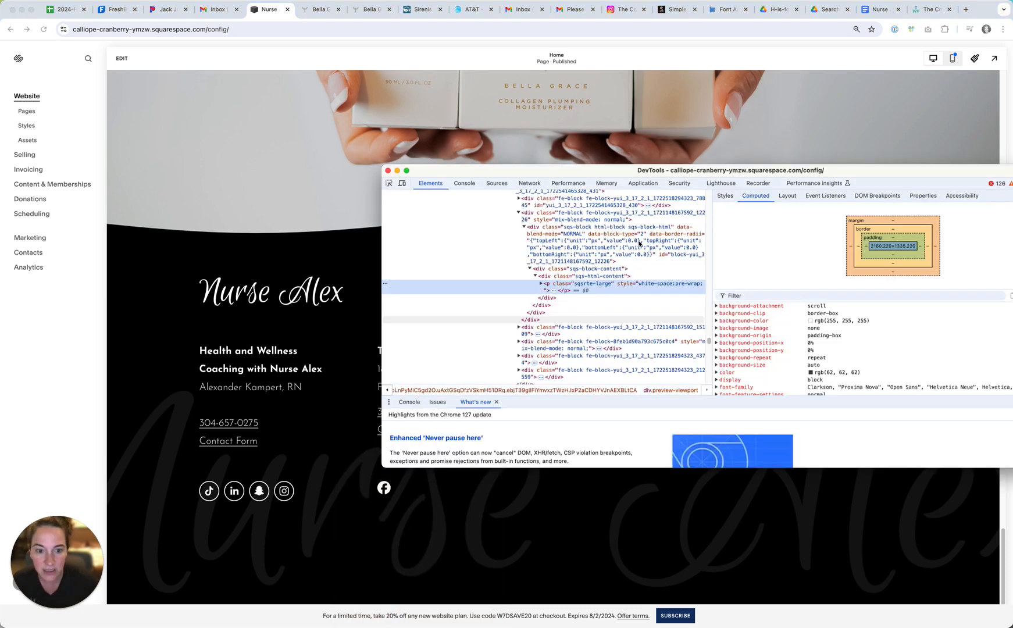
pyautogui.click(213, 501)
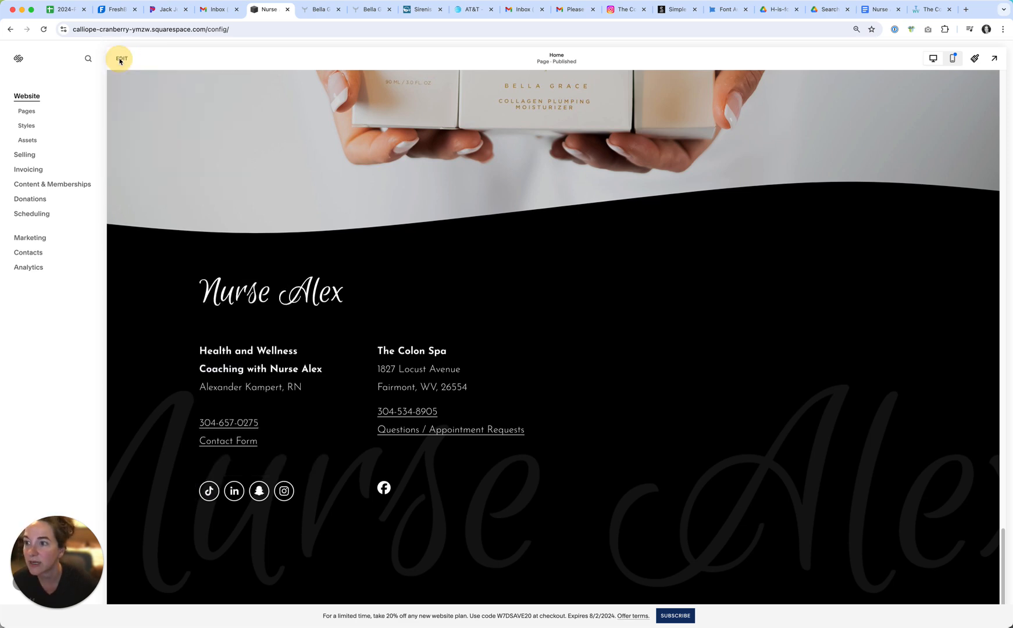
pyautogui.click(122, 60)
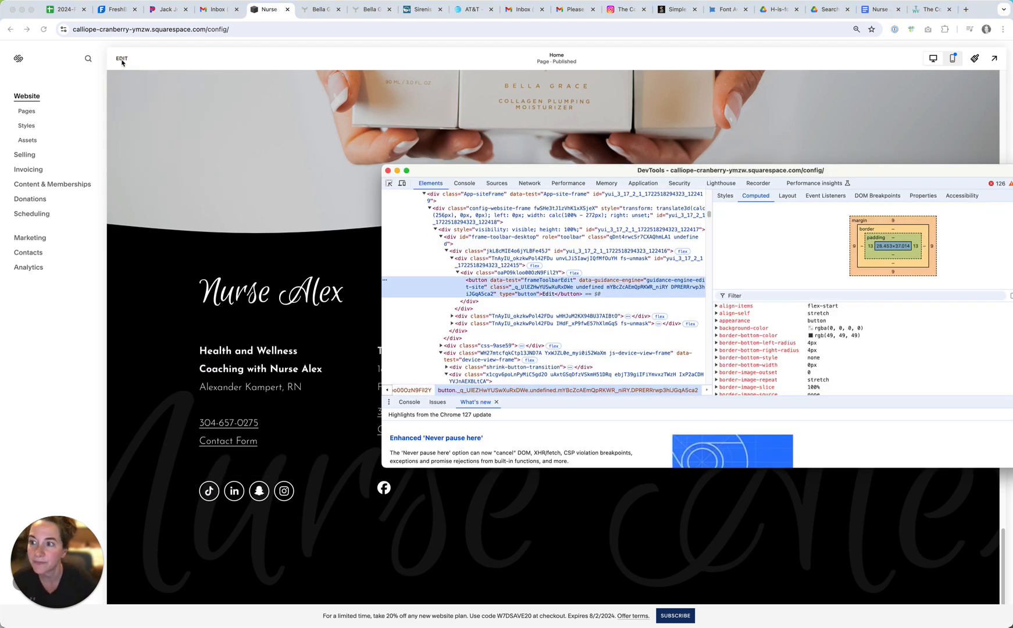
pyautogui.click(388, 171)
# Step: Reopen the site footer for editing
pyautogui.click(123, 60)
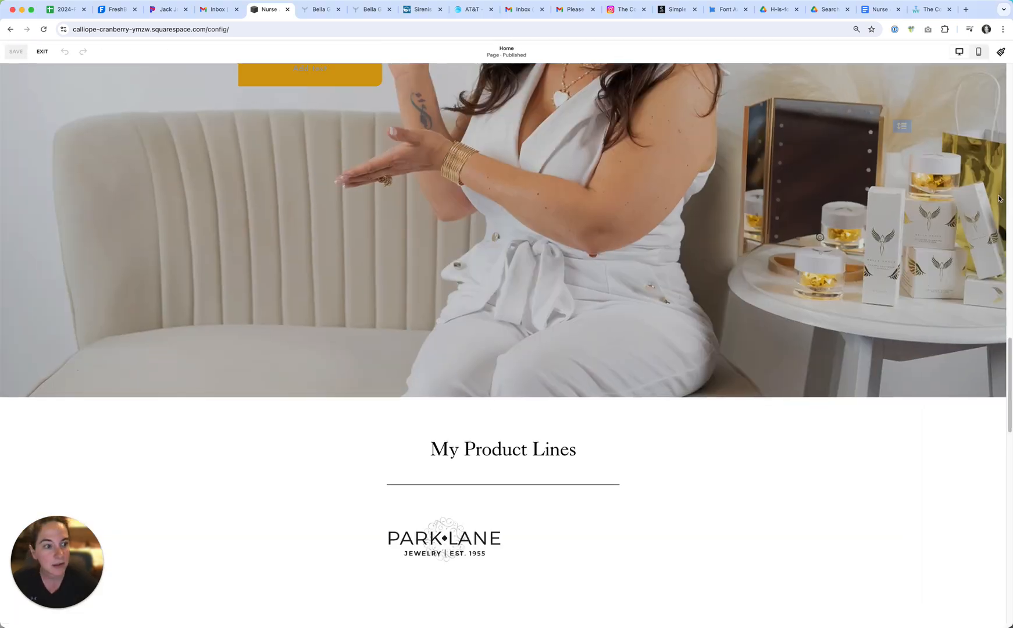
pyautogui.scroll(-15, 382, 433)
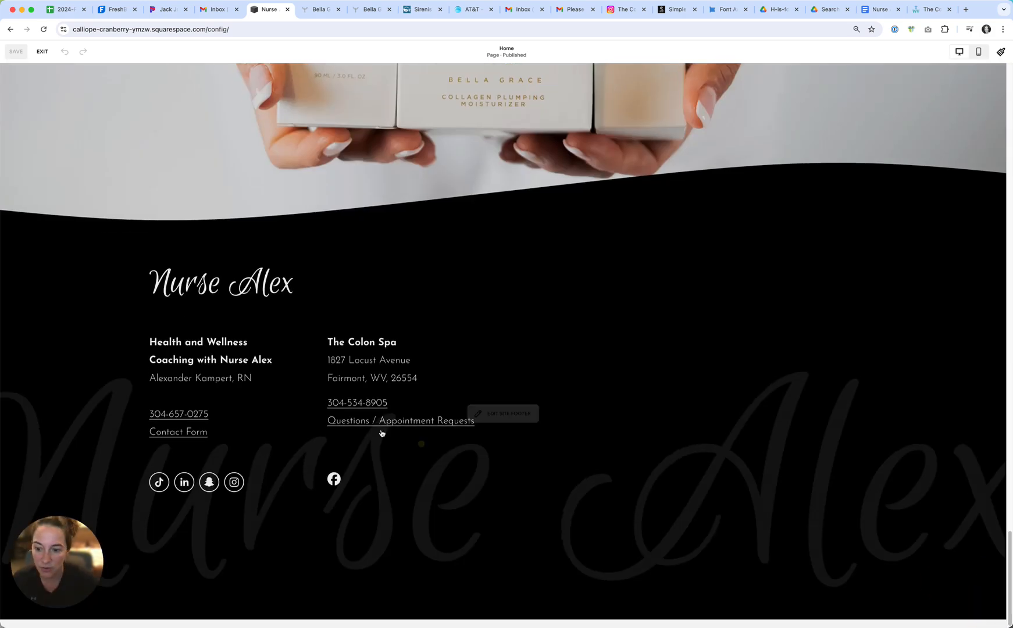
pyautogui.click(490, 416)
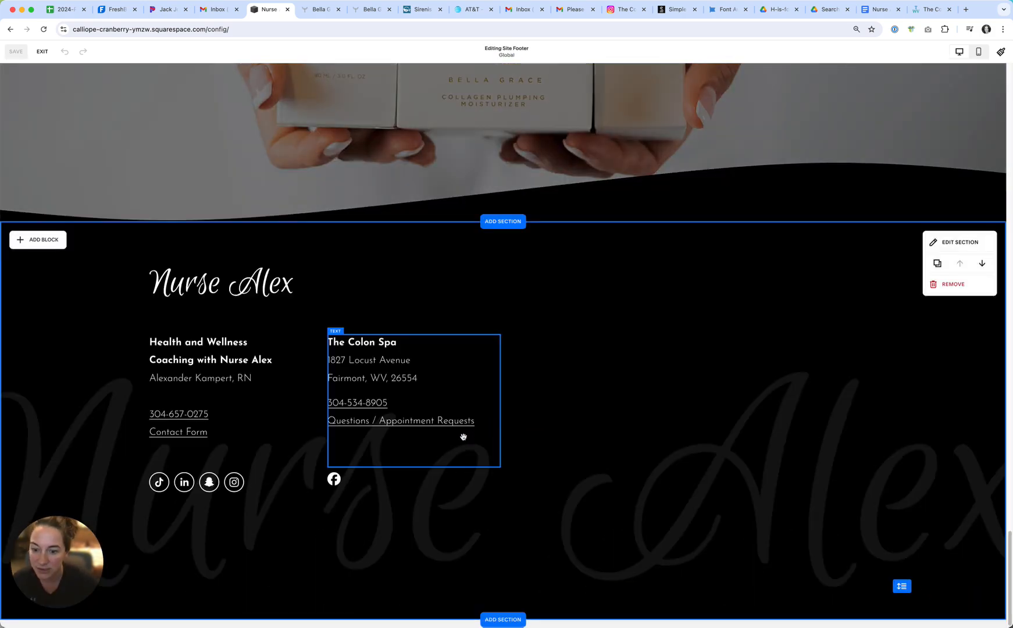
# Step: Set the SVG height and width to 48 in the code block of the Facebook icon
pyautogui.click(353, 480)
pyautogui.click(337, 454)
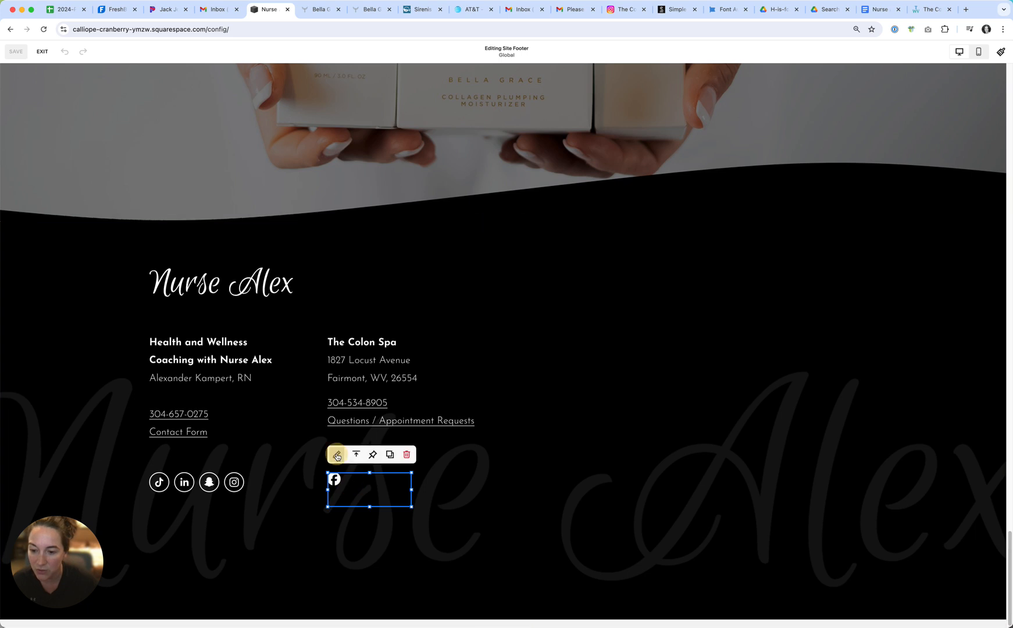
pyautogui.click(577, 464)
pyautogui.moveTo(596, 465)
pyautogui.mouseDown()
pyautogui.moveTo(668, 468)
pyautogui.moveTo(593, 470)
pyautogui.mouseUp()
pyautogui.click(551, 467)
pyautogui.click(536, 464)
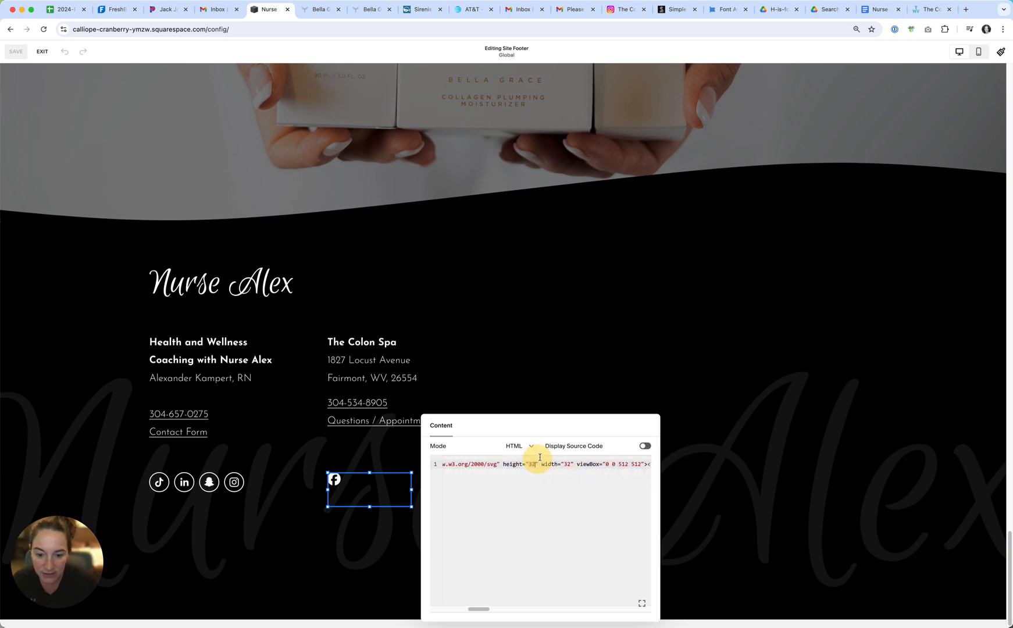
pyautogui.write('48')
pyautogui.click(567, 464)
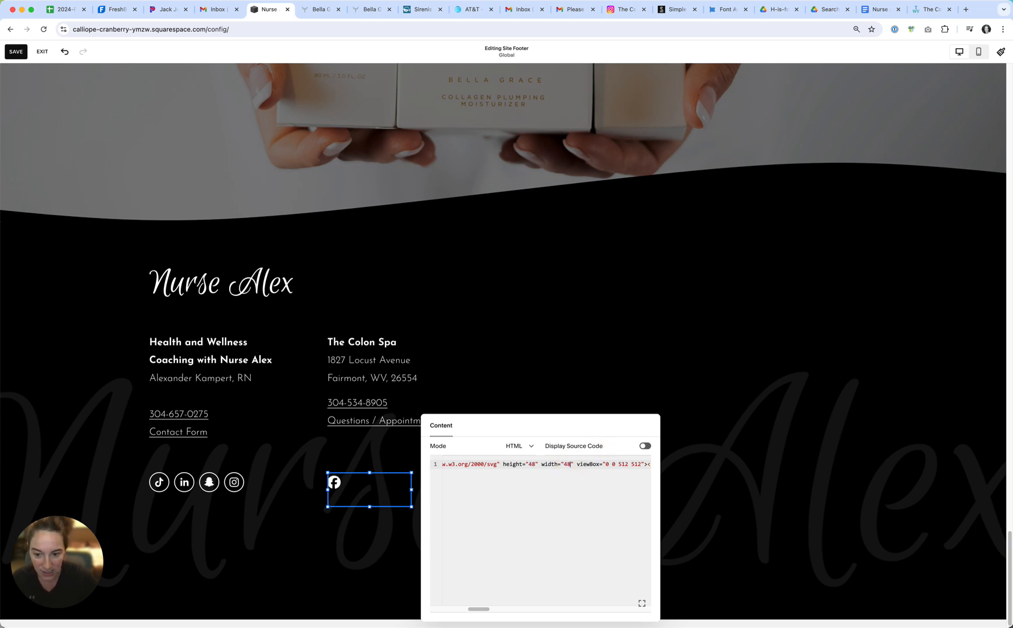
pyautogui.click(379, 545)
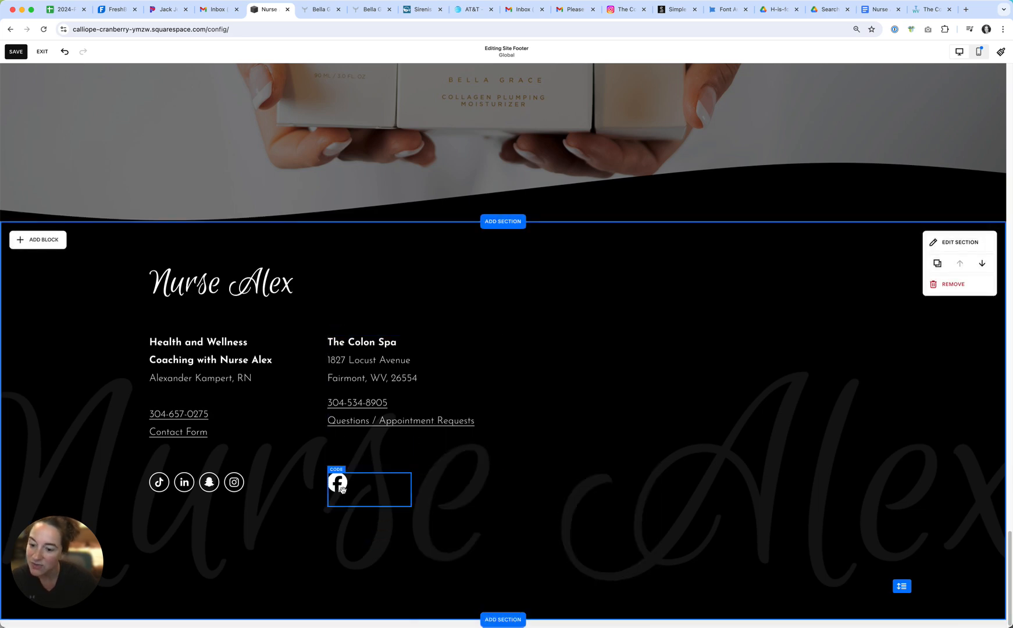
# Step: Narrow the Facebook icon's code block around the icon, and save and exit the footer
pyautogui.click(340, 484)
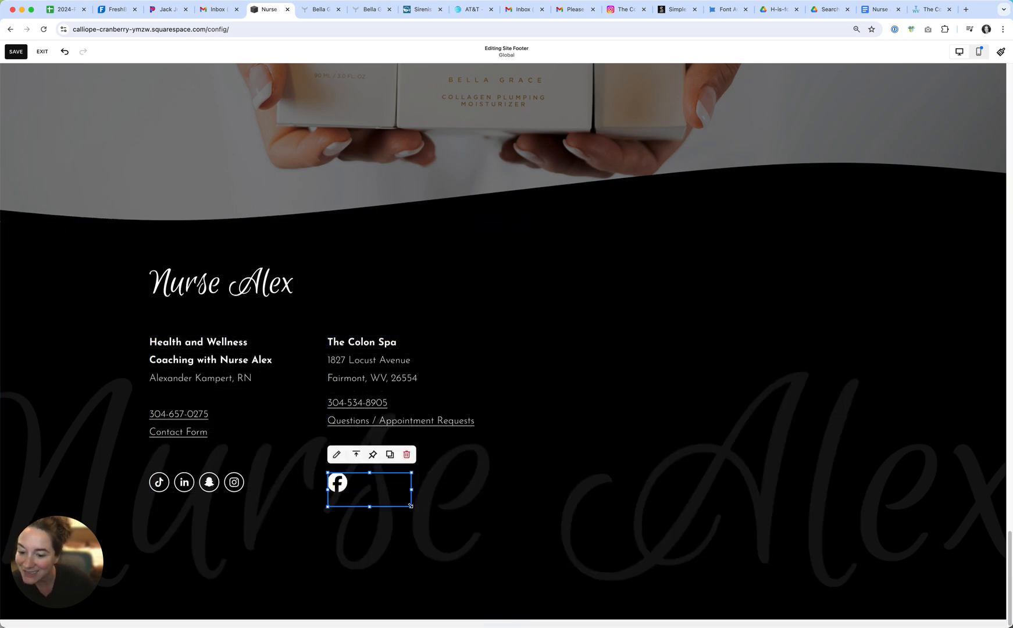
pyautogui.moveTo(411, 507); pyautogui.dragTo(346, 493)
pyautogui.click(349, 489)
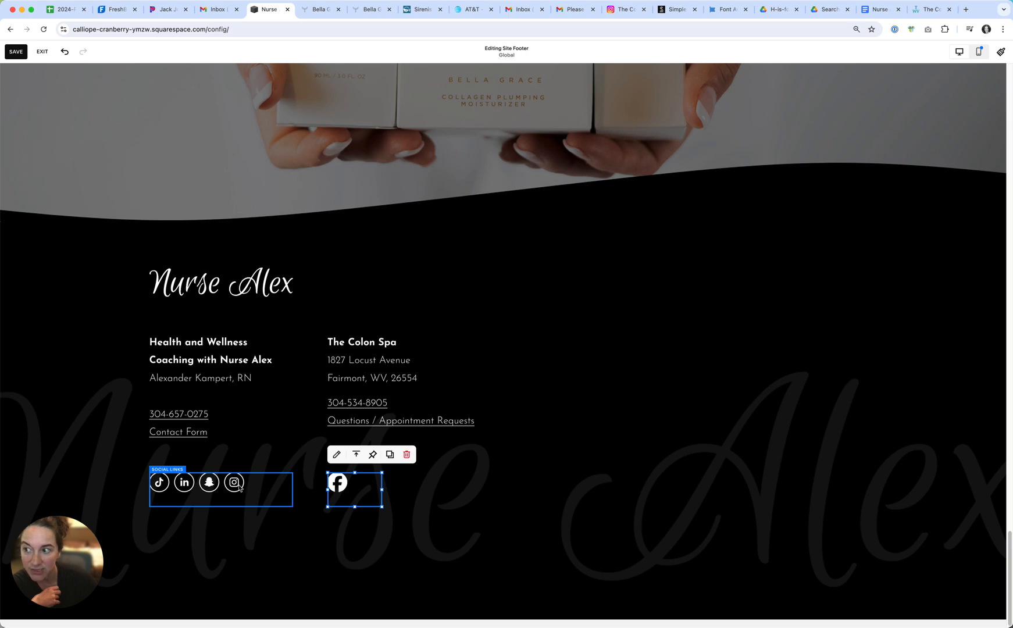
pyautogui.click(18, 52)
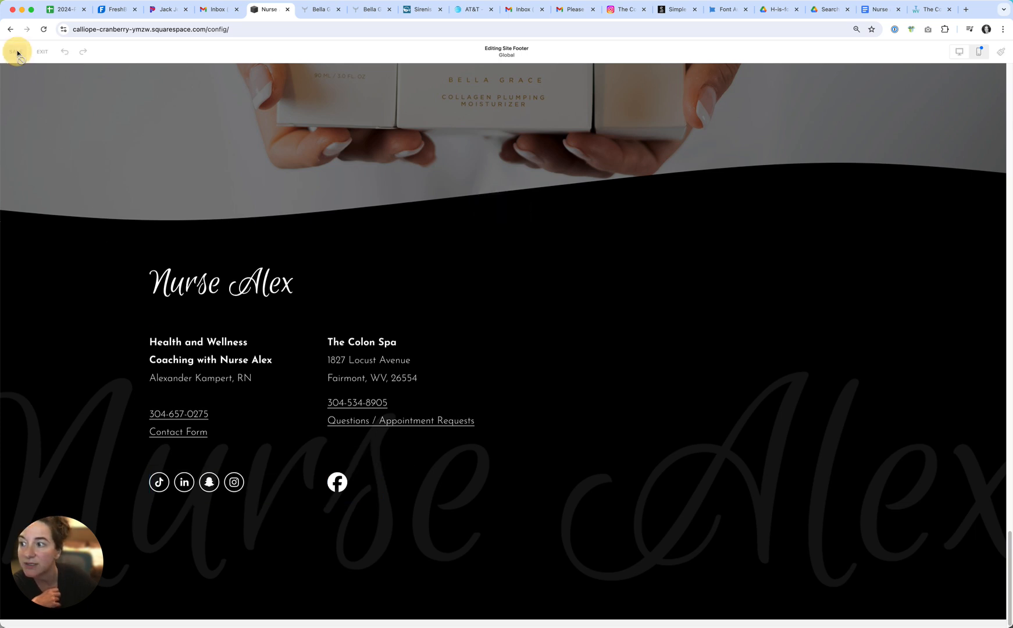
pyautogui.click(42, 51)
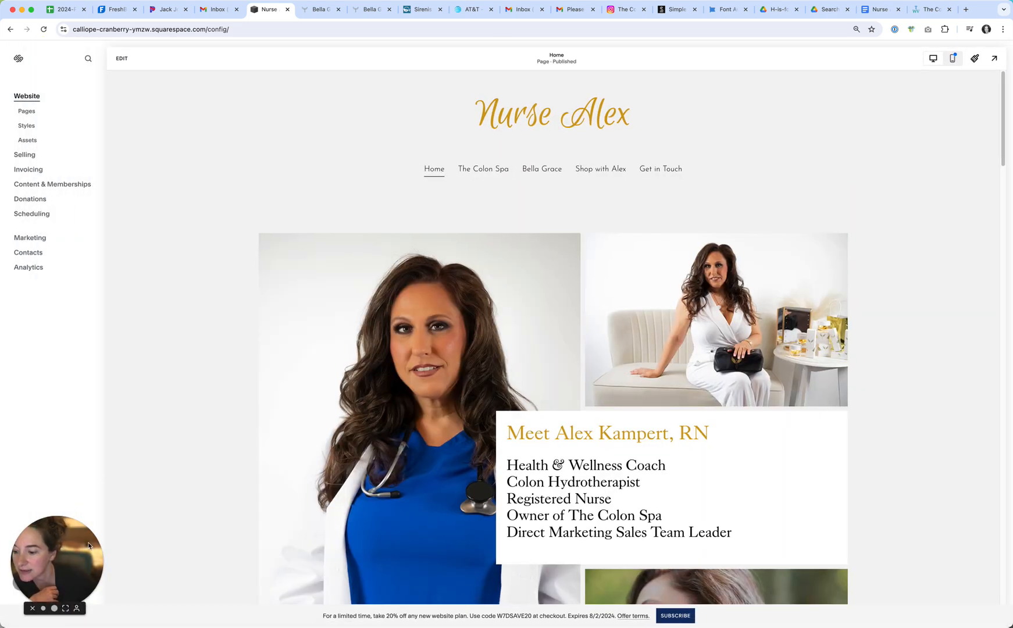
# Step: Review the website's Social Links settings and close them without adding a link
pyautogui.moveTo(21, 5)
pyautogui.mouseDown()
pyautogui.moveTo(74, 6)
pyautogui.moveTo(12, 6)
pyautogui.mouseUp()
pyautogui.click(140, 582)
pyautogui.click(500, 301)
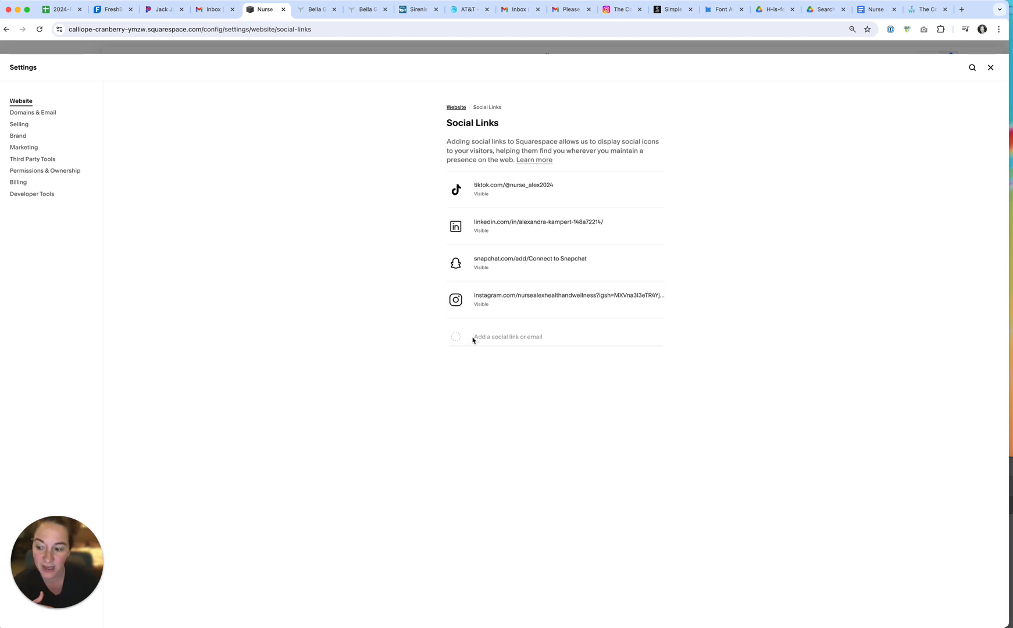
pyautogui.click(991, 68)
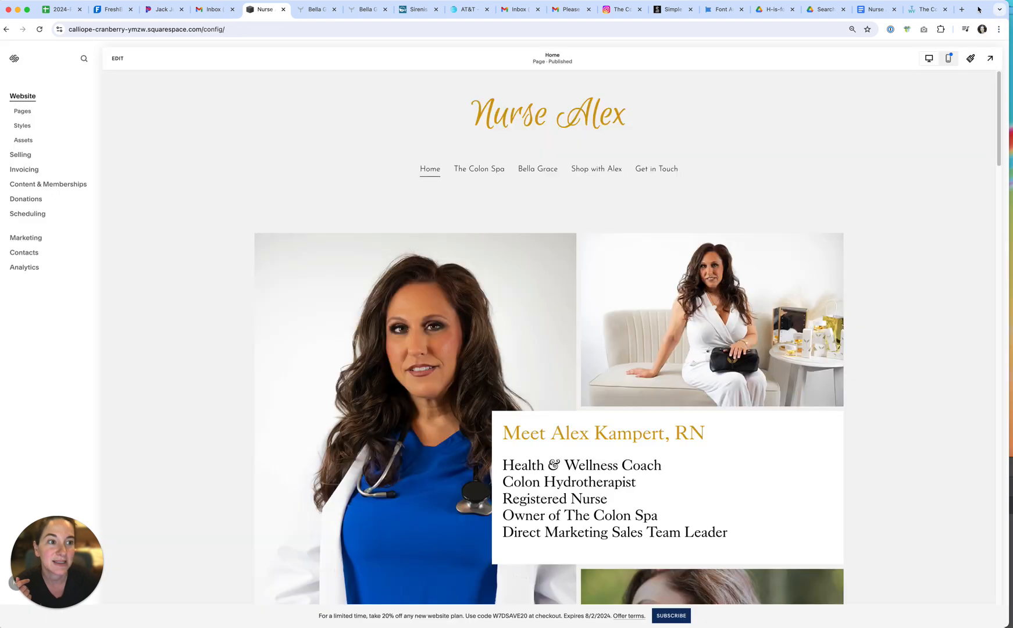
pyautogui.moveTo(977, 8); pyautogui.dragTo(995, 8)
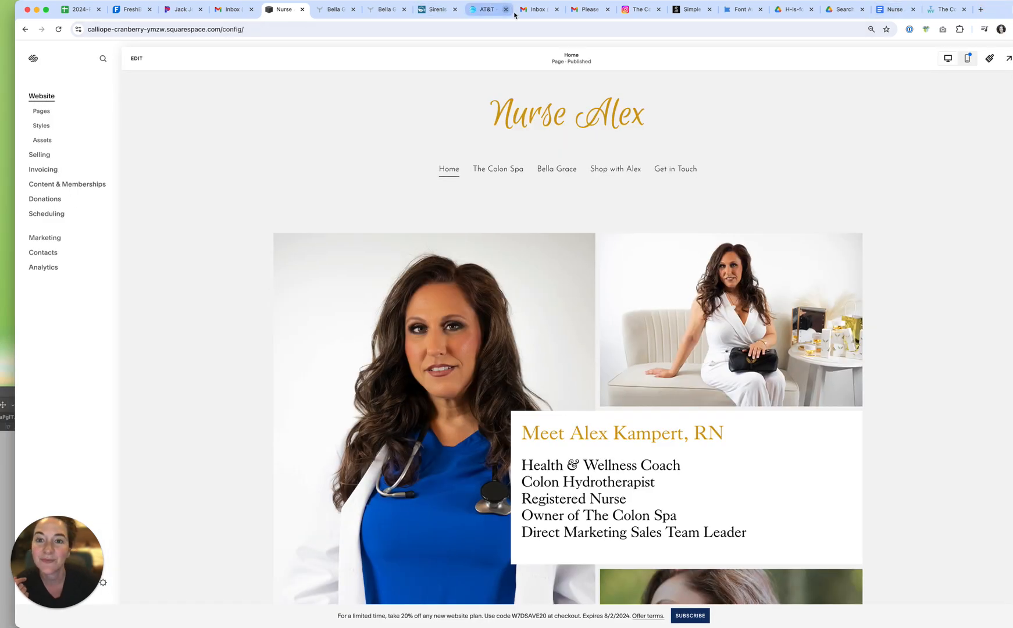
# Step: Switch to Font Awesome, close the facebook icon details, and search the icons for "google map" and for "google"
pyautogui.click(734, 12)
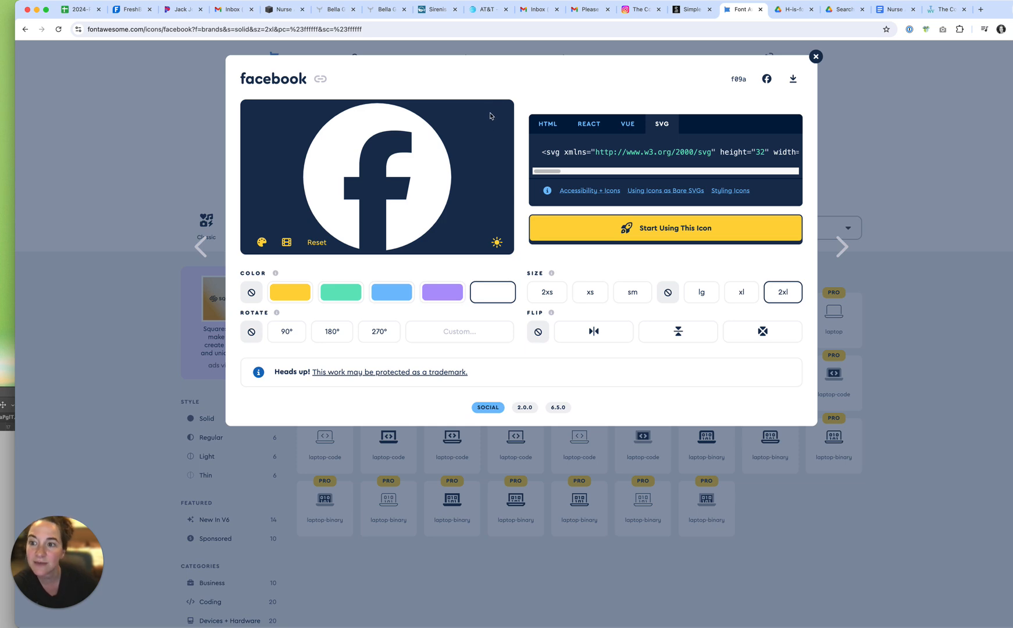
pyautogui.click(816, 57)
pyautogui.click(356, 173)
pyautogui.doubleClick(356, 173)
pyautogui.write('google map')
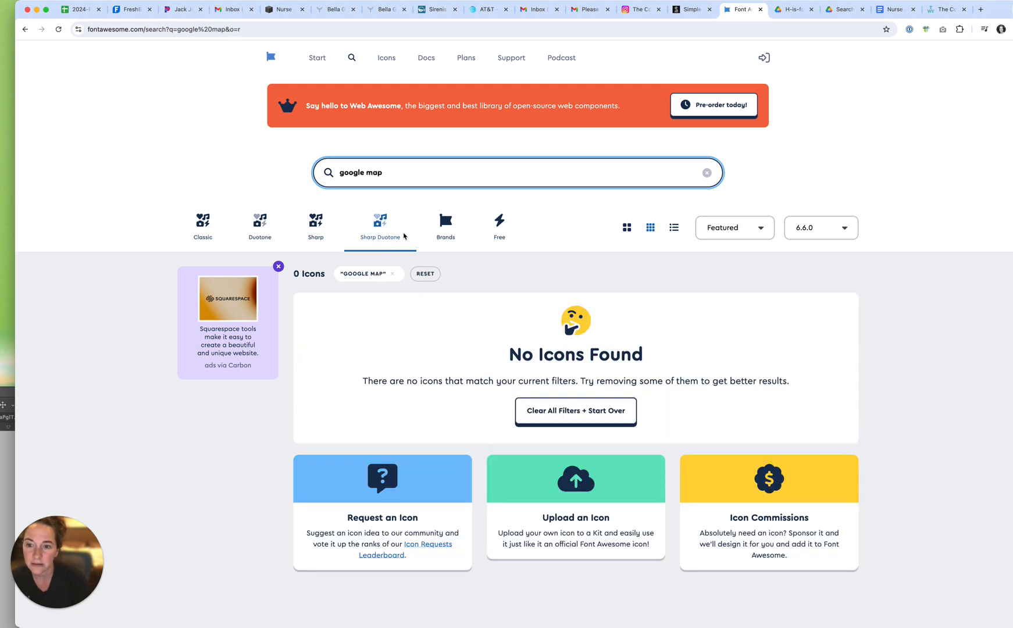
pyautogui.tripleClick(371, 174)
pyautogui.write('google')
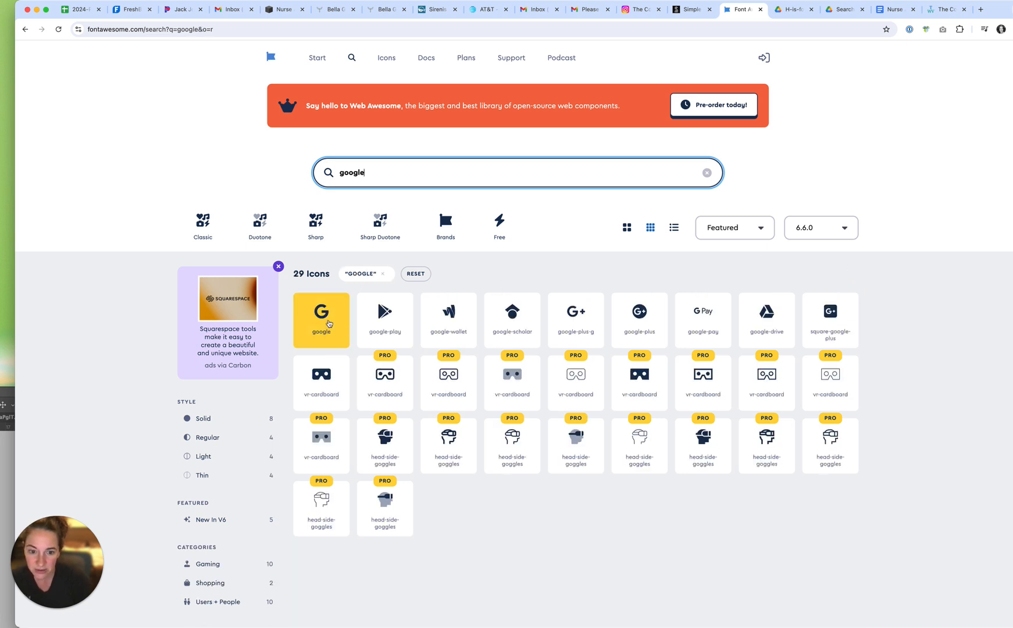
# Step: Style the google icon in white (255, 255, 255) at size 2xl and copy its HTML code
pyautogui.click(323, 325)
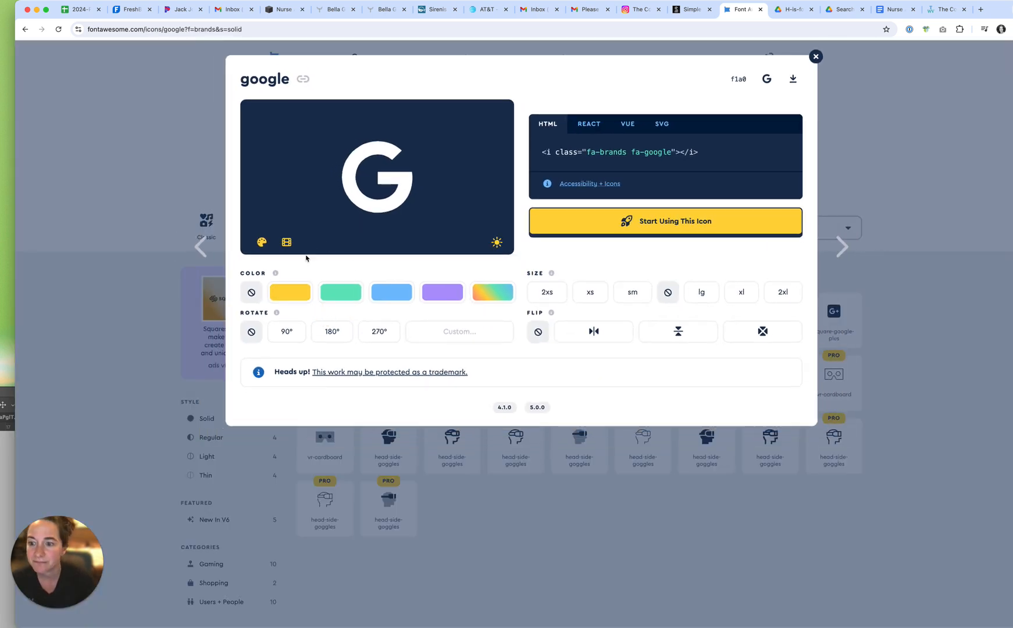
pyautogui.click(262, 243)
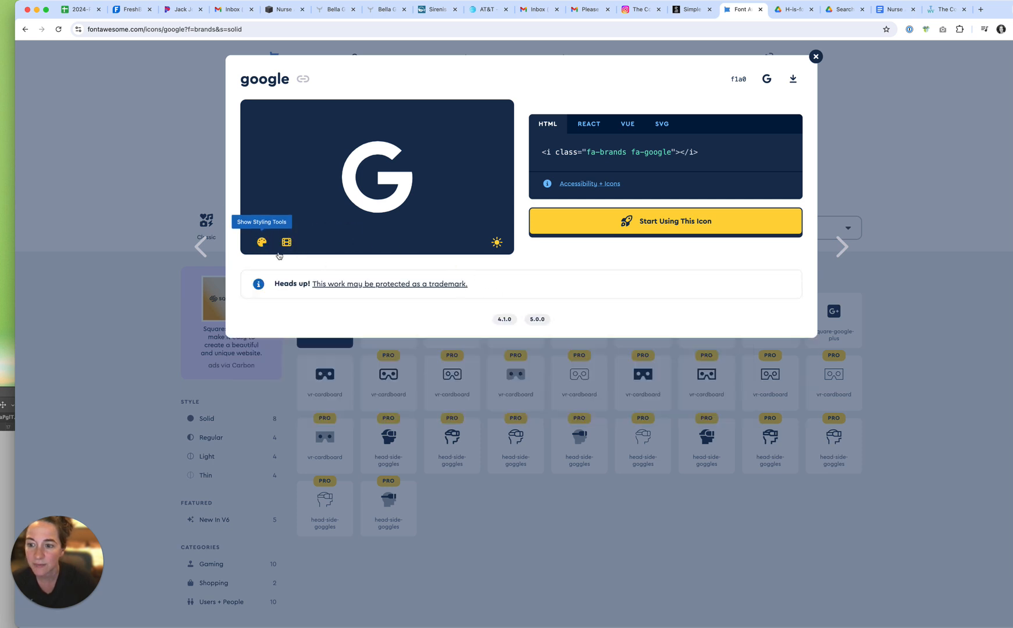
pyautogui.click(262, 242)
pyautogui.click(492, 292)
pyautogui.click(479, 377)
pyautogui.click(464, 298)
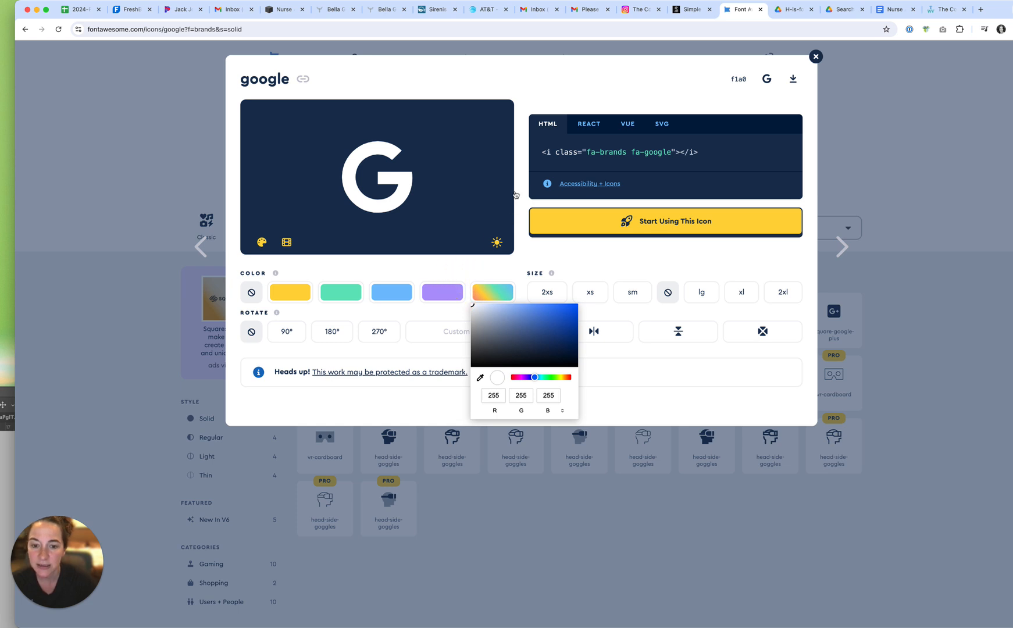
pyautogui.click(785, 293)
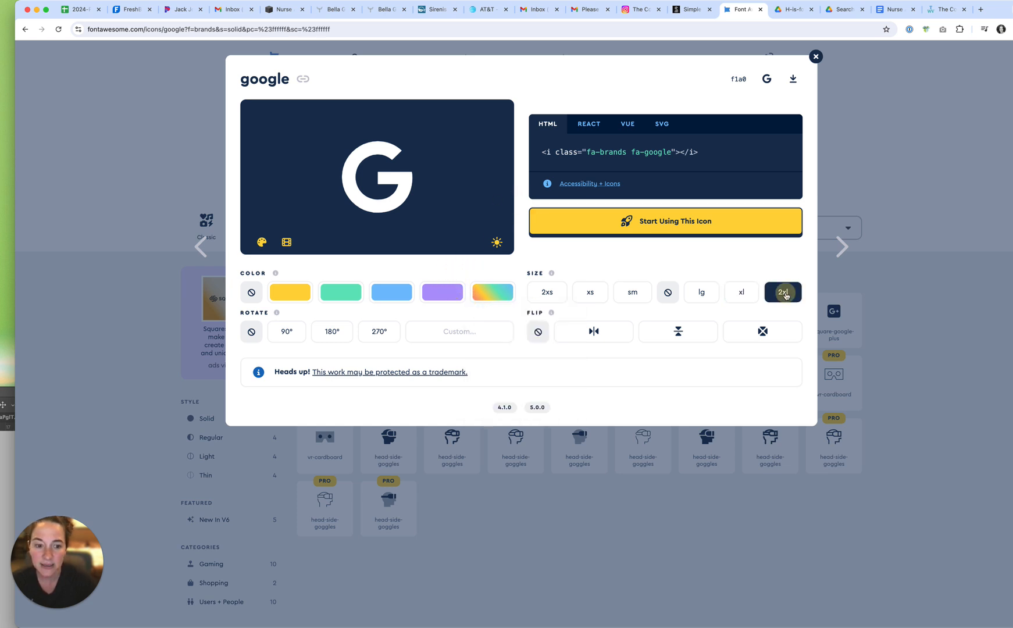
pyautogui.click(624, 154)
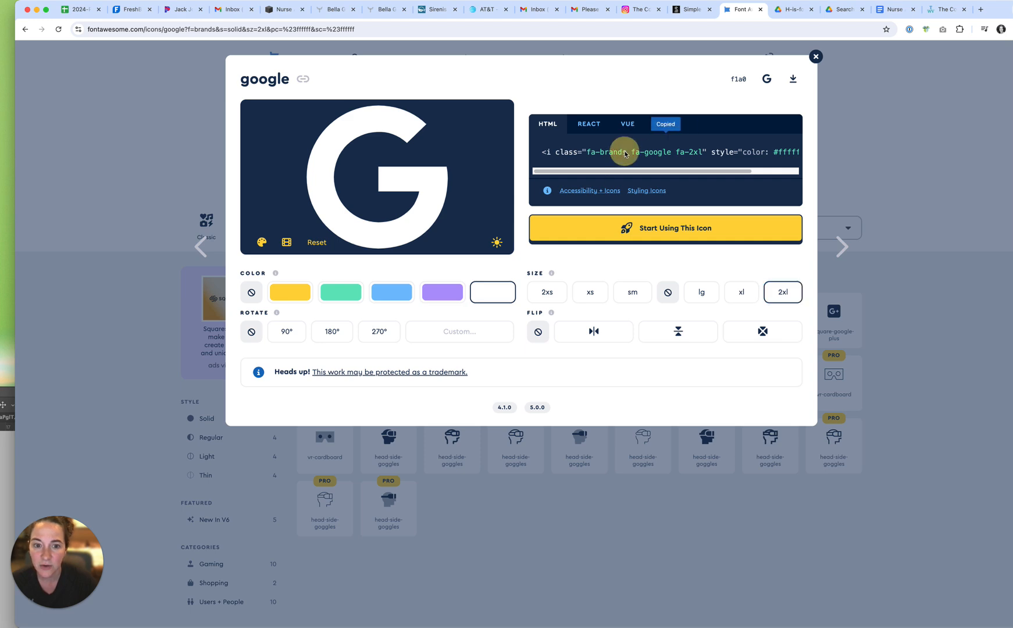
# Step: Switch to Squarespace, open the site footer for editing, and duplicate the Facebook code block, placing the copy just beside the original icon
pyautogui.click(285, 10)
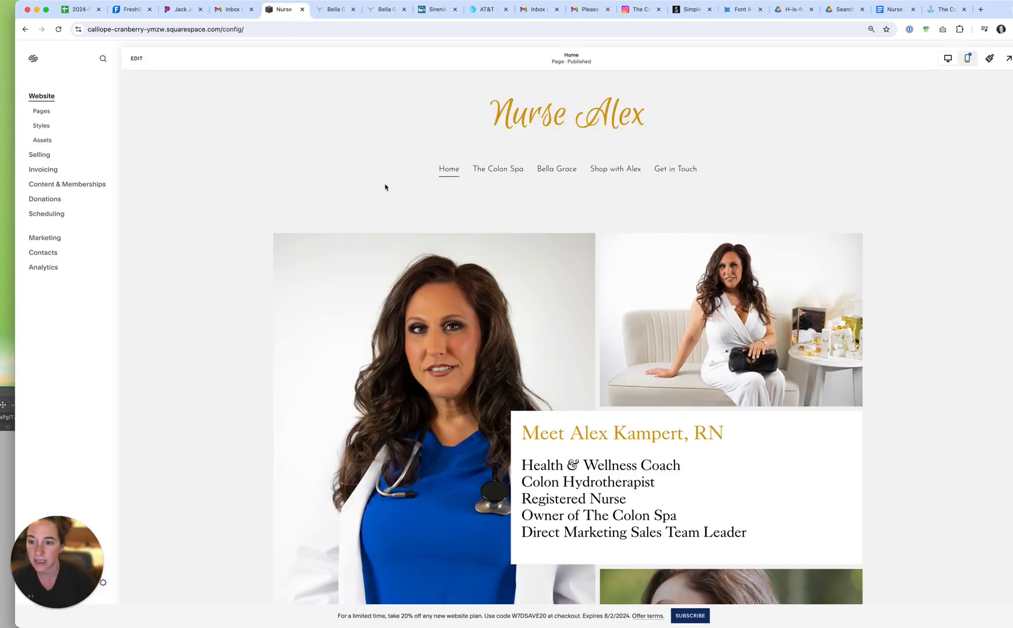
pyautogui.click(136, 58)
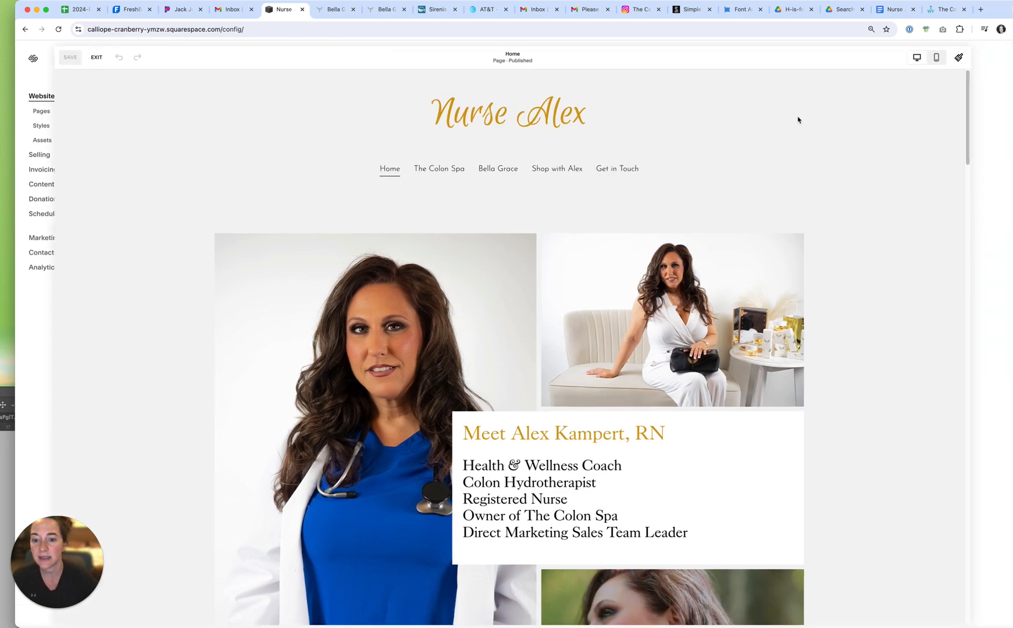
pyautogui.scroll(-20, 998, 304)
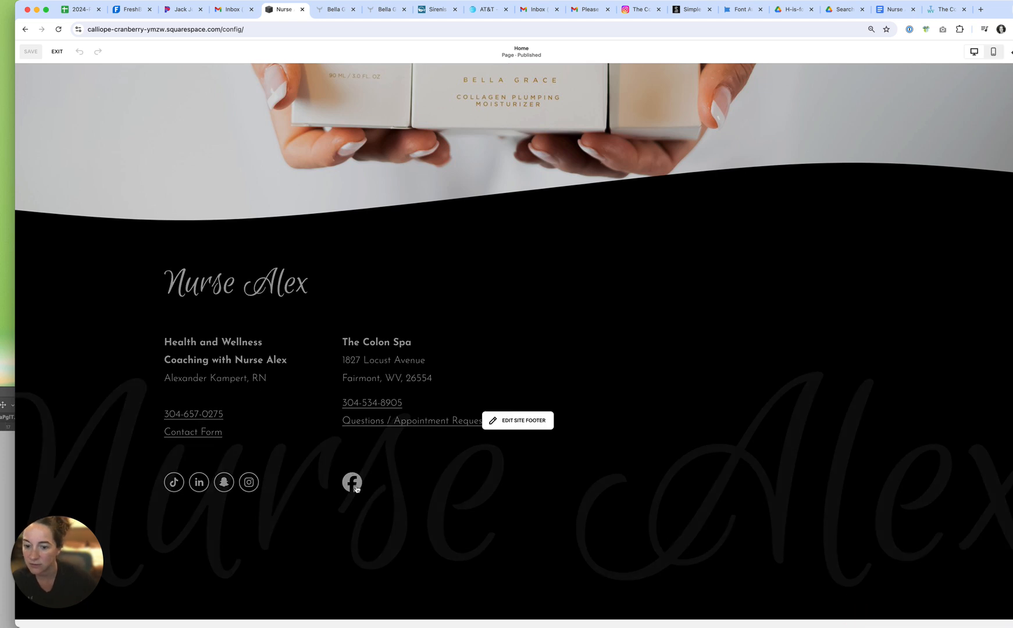
pyautogui.click(492, 421)
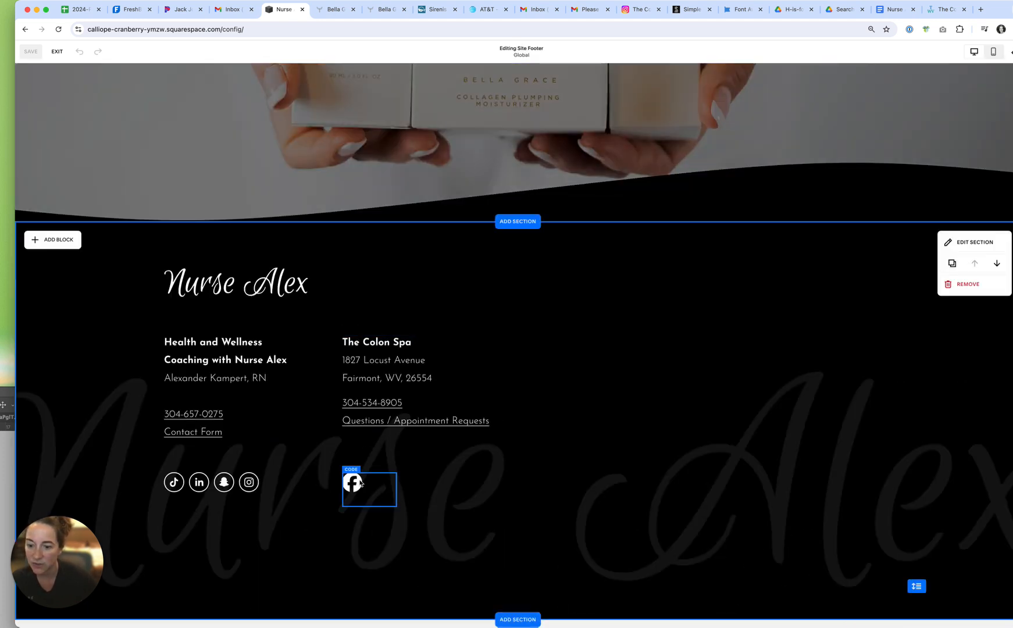
pyautogui.click(357, 483)
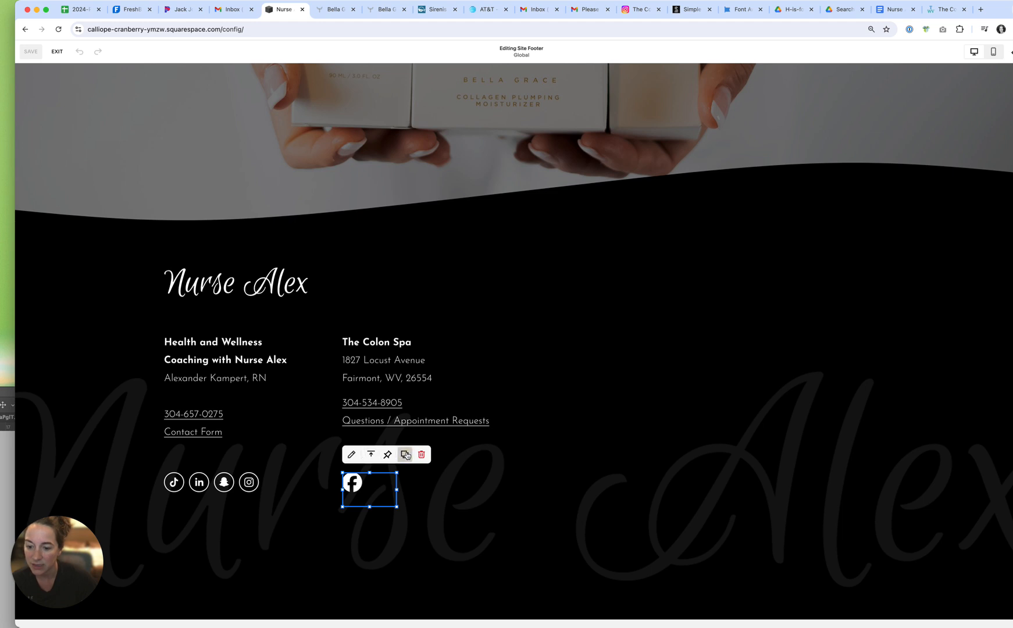
pyautogui.click(407, 456)
pyautogui.moveTo(380, 502); pyautogui.dragTo(384, 487)
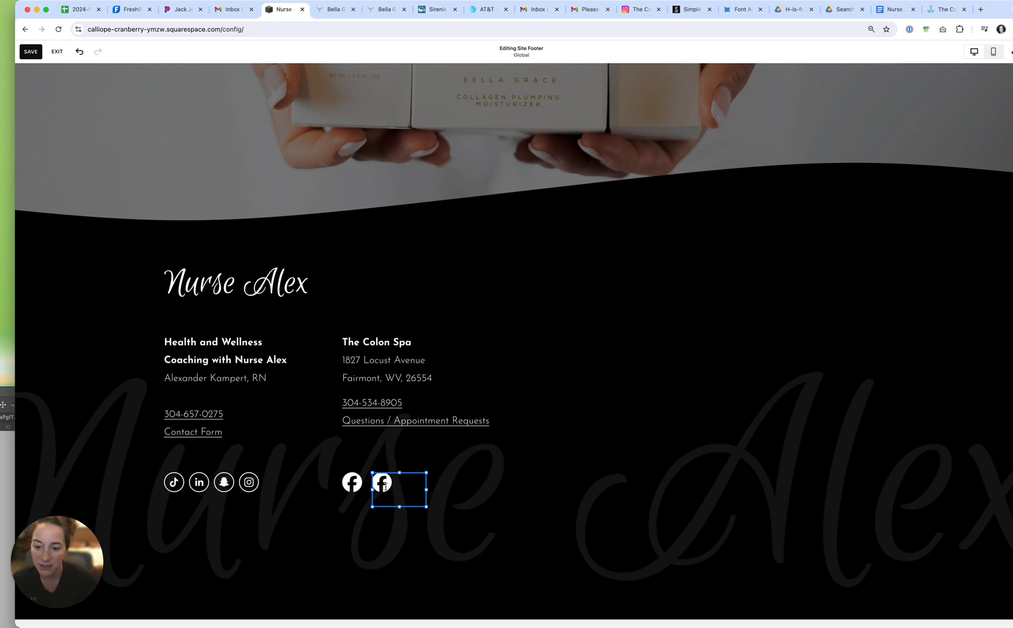
# Step: Replace the Facebook SVG inside the link in the duplicated code block with the copied google icon HTML
pyautogui.doubleClick(385, 487)
pyautogui.moveTo(631, 464); pyautogui.dragTo(695, 522)
pyautogui.click(574, 478)
pyautogui.moveTo(481, 609); pyautogui.dragTo(768, 584)
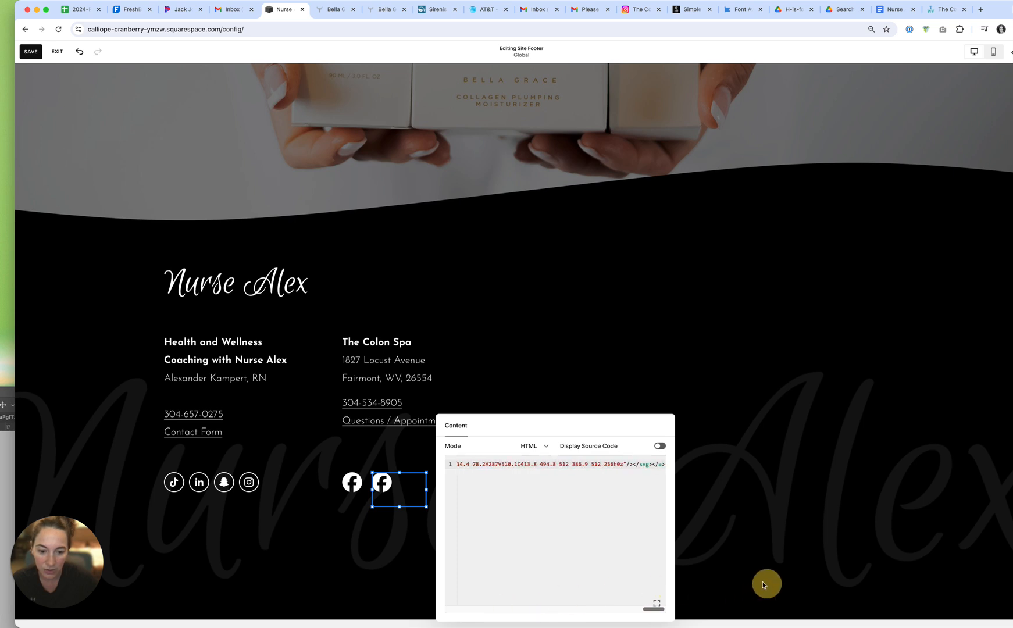
pyautogui.keyDown('shift'); pyautogui.click(652, 464); pyautogui.keyUp('shift')
pyautogui.press('BackSpace')
pyautogui.press('super+v')
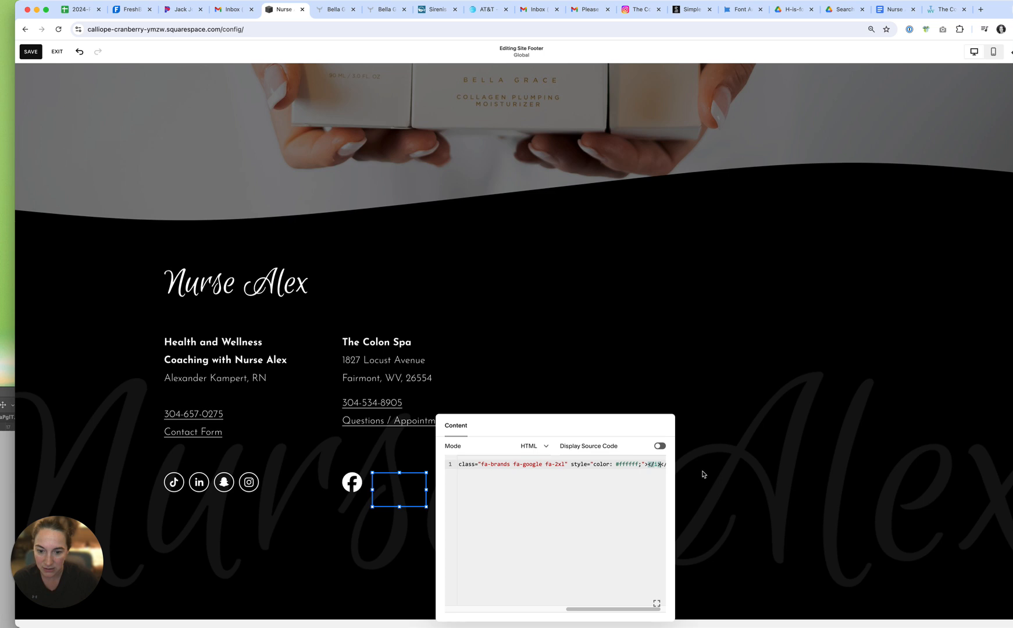
# Step: Copy the google icon's SVG code from Font Awesome and substitute it for the icon's HTML in the duplicated Squarespace code block
pyautogui.click(728, 10)
pyautogui.click(663, 125)
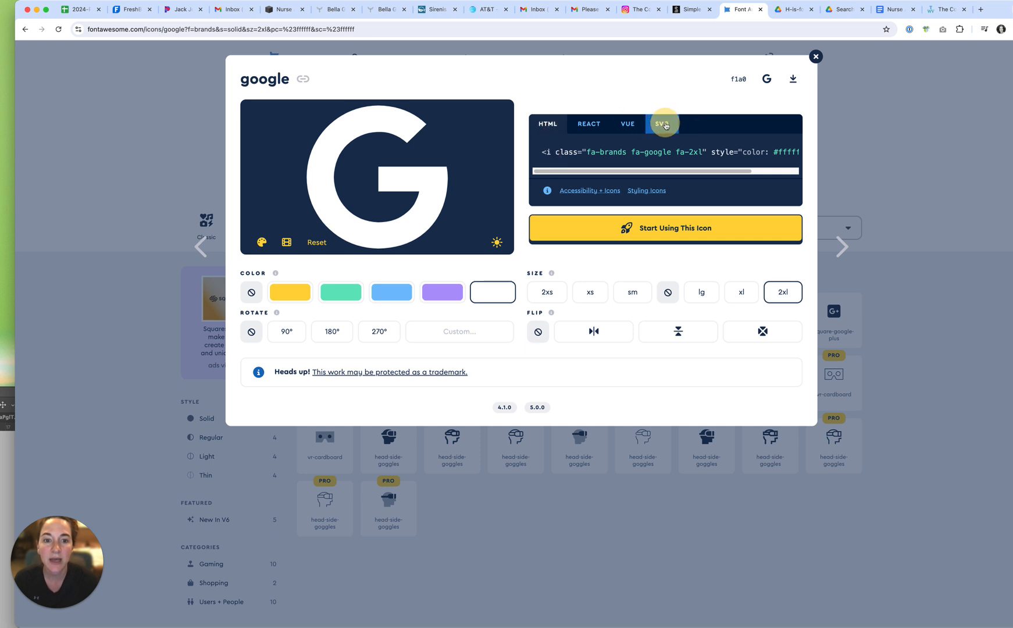
pyautogui.click(630, 151)
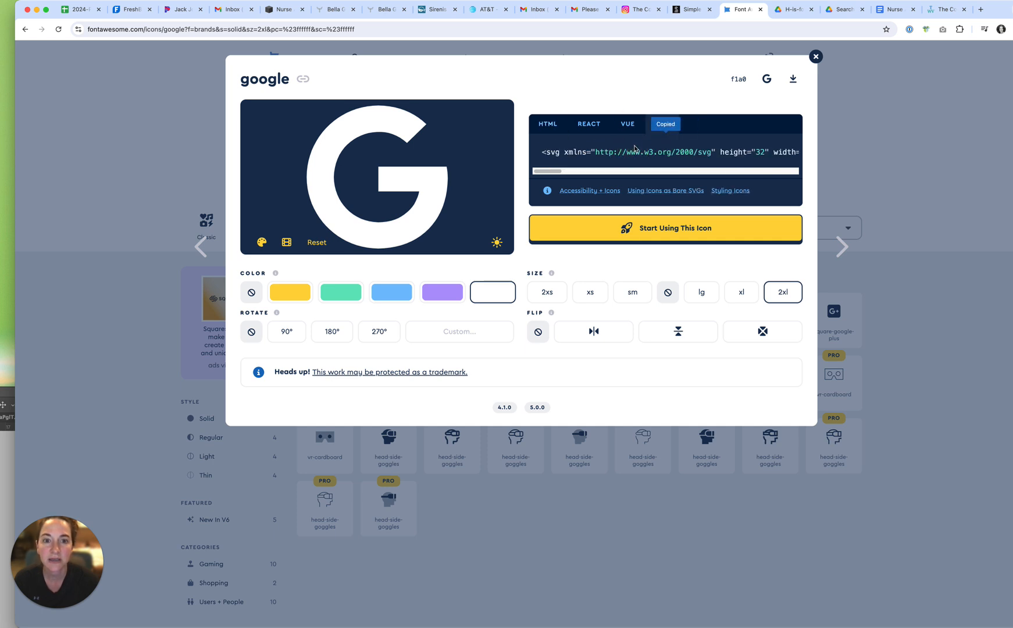
pyautogui.click(283, 9)
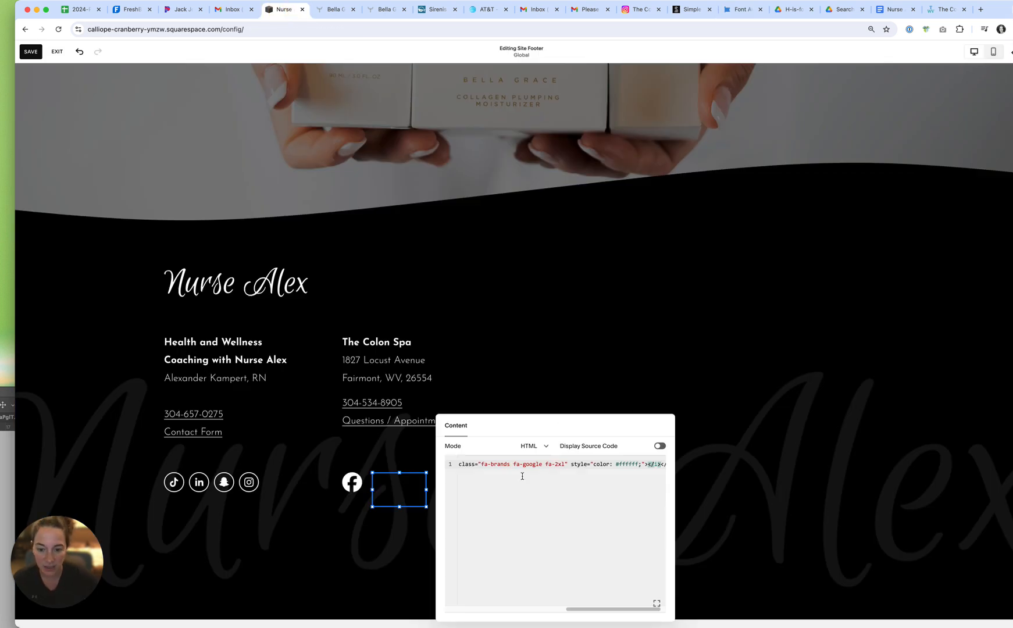
pyautogui.moveTo(663, 464); pyautogui.dragTo(549, 454)
pyautogui.press('BackSpace')
pyautogui.press('super+v')
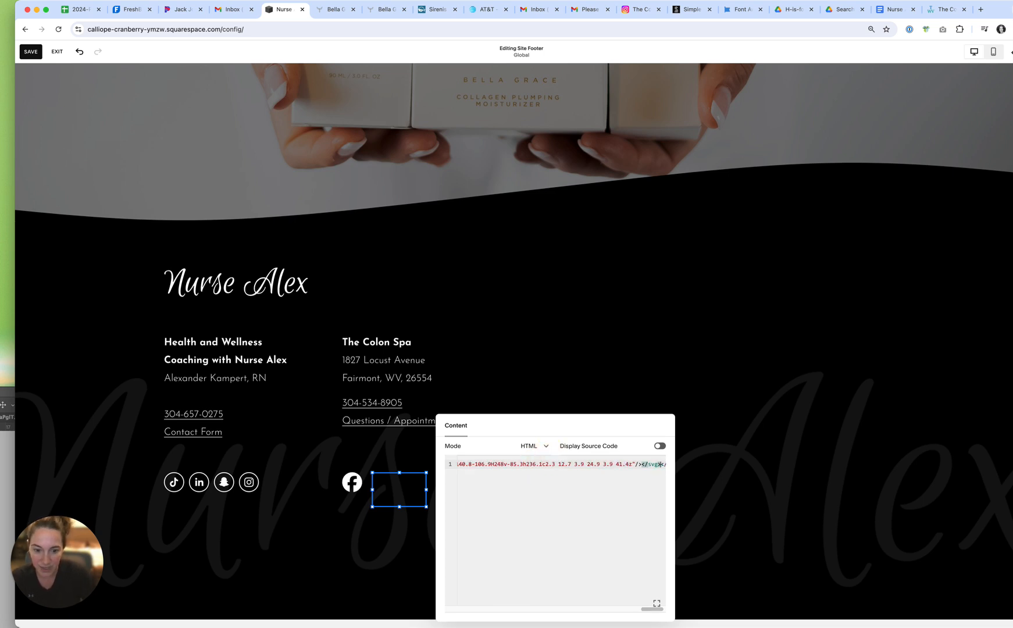
# Step: Set the google SVG's height and width to 48 in the code, and close the code editor
pyautogui.click(483, 464)
pyautogui.moveTo(651, 609); pyautogui.dragTo(515, 605)
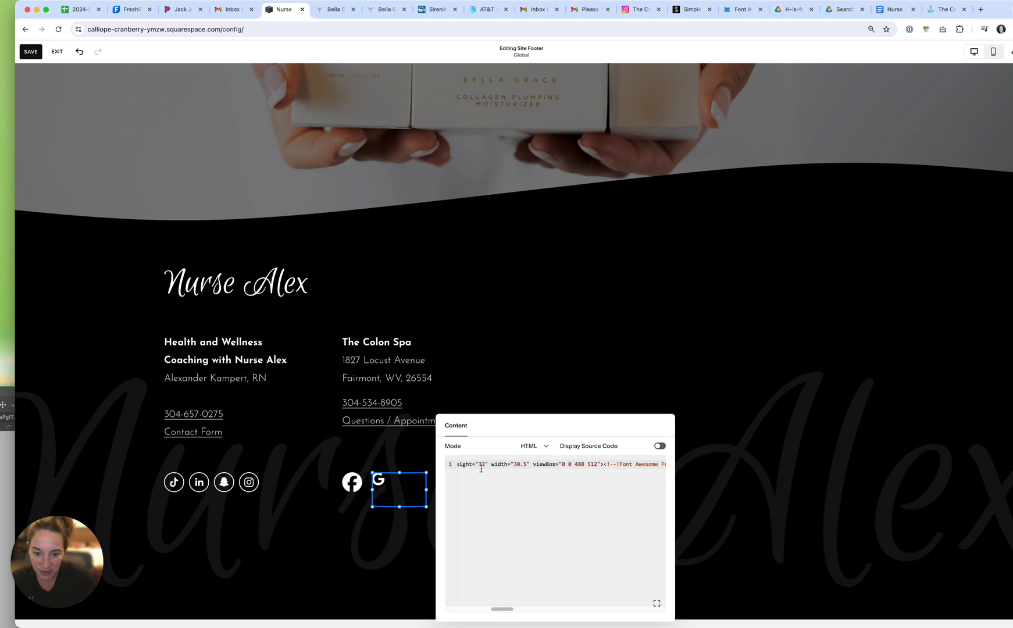
pyautogui.moveTo(480, 464); pyautogui.dragTo(486, 464)
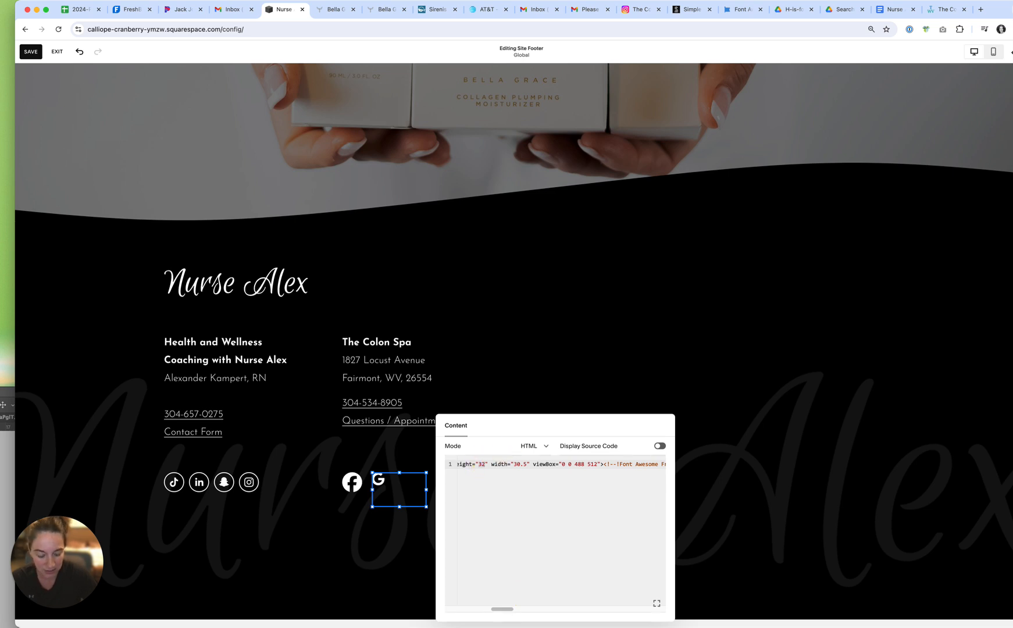
pyautogui.doubleClick(524, 464)
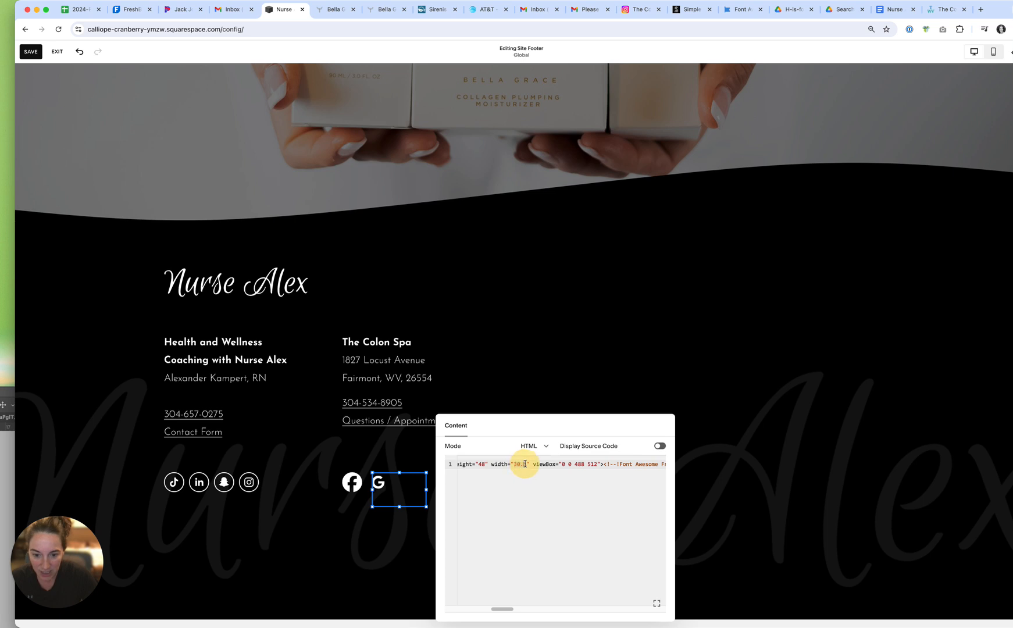
pyautogui.write('48')
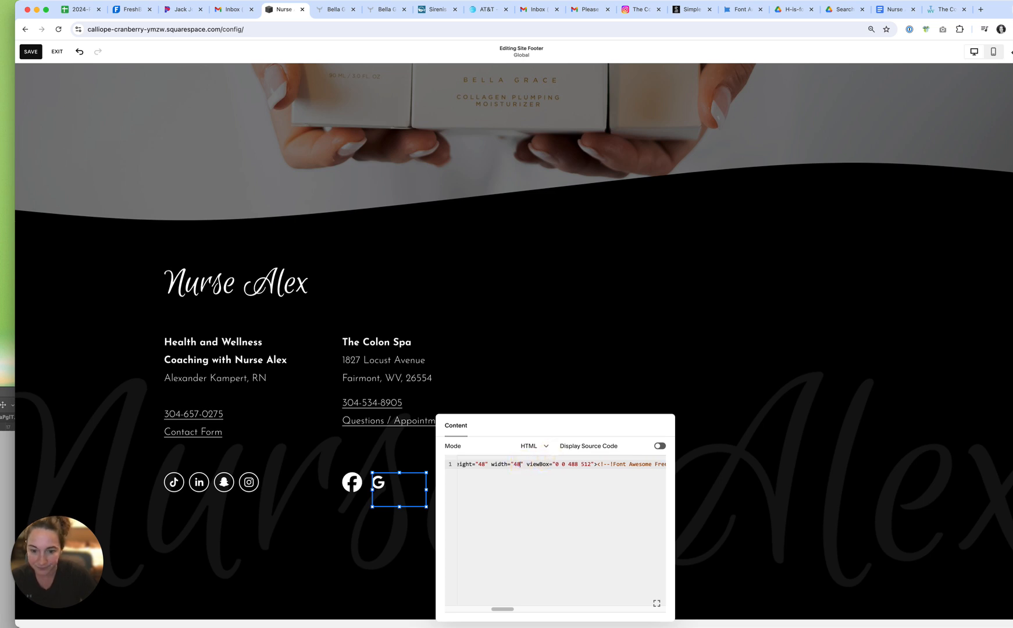
pyautogui.click(493, 517)
pyautogui.moveTo(502, 609); pyautogui.dragTo(449, 614)
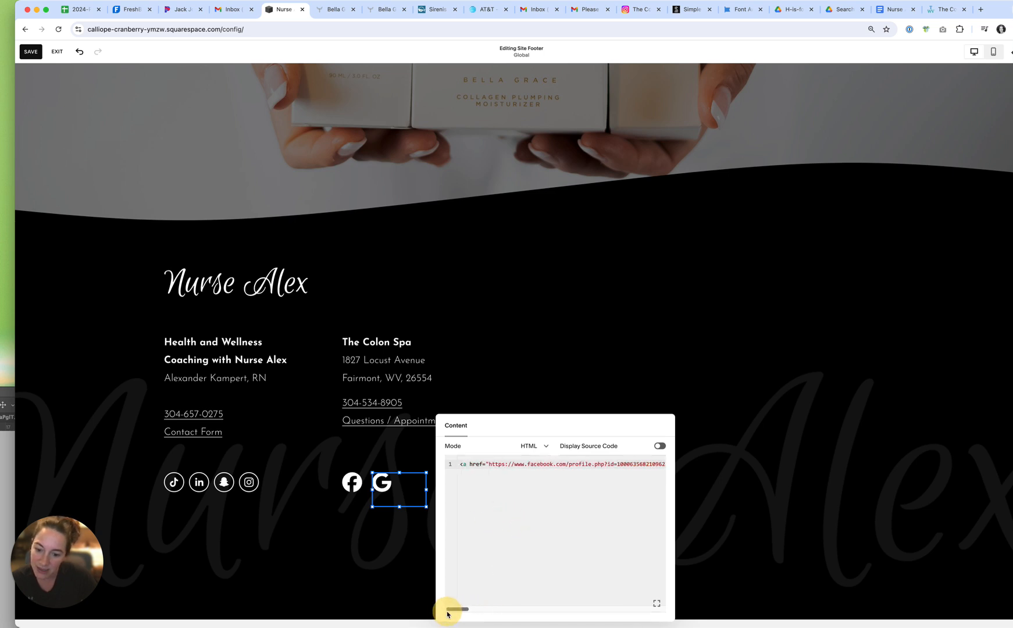
pyautogui.click(401, 453)
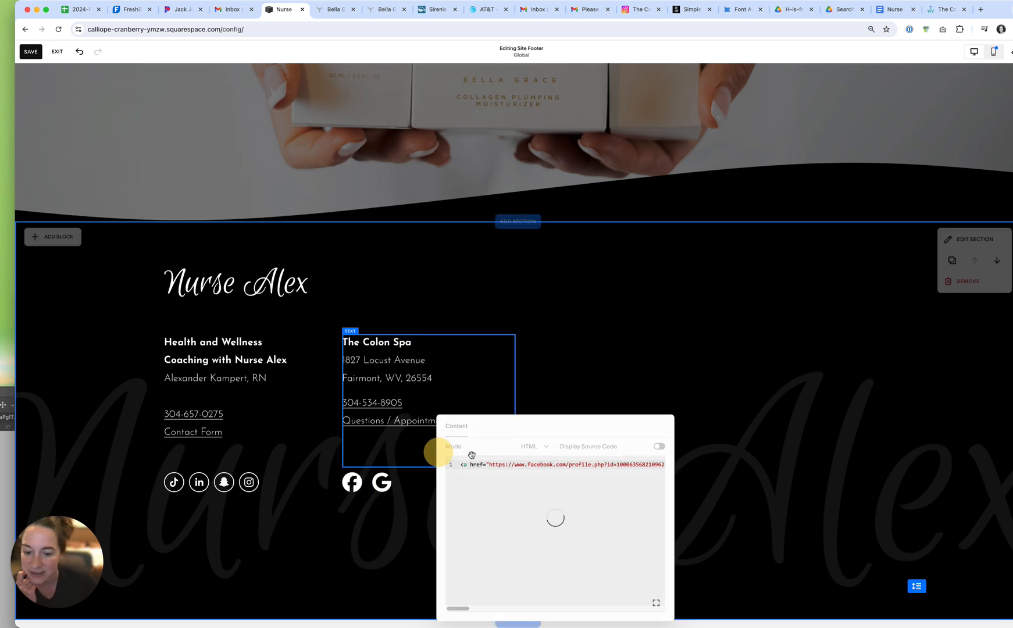